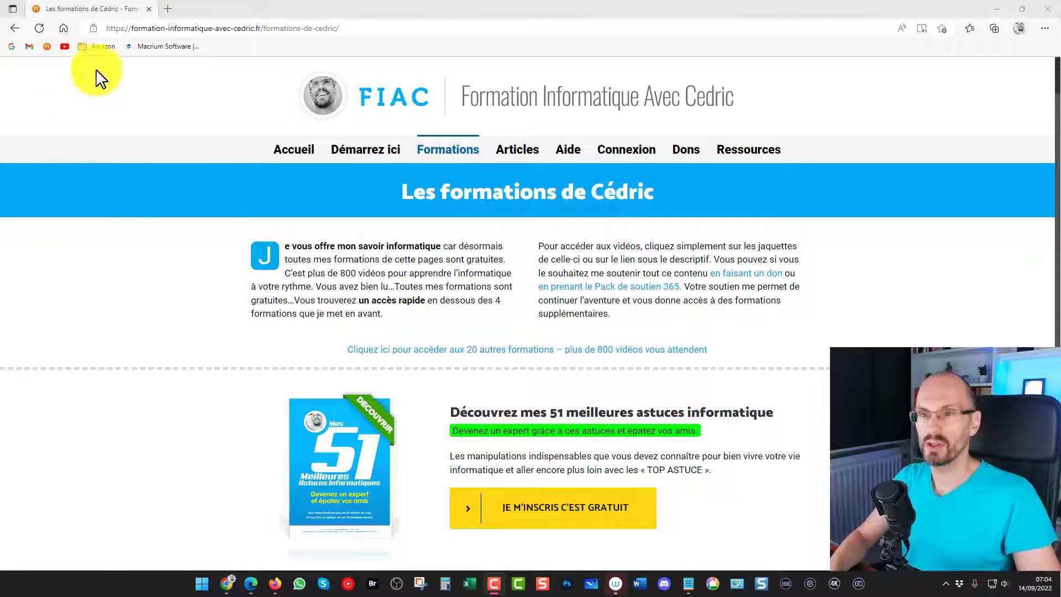
Open Google in a new browser tab and search for "thunderbird".
click(168, 9)
click(63, 28)
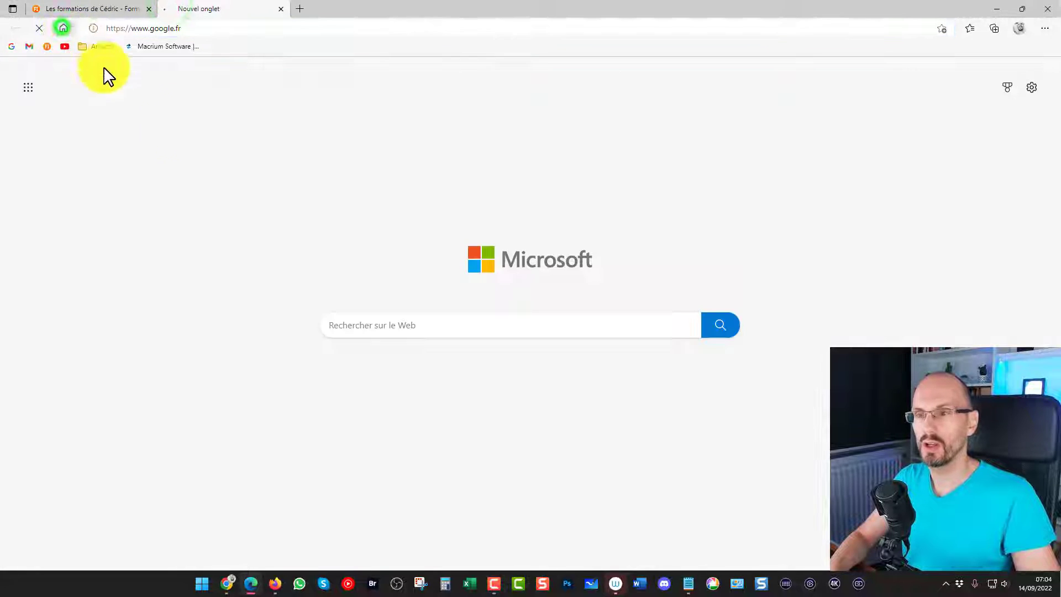
text(thunderbi)
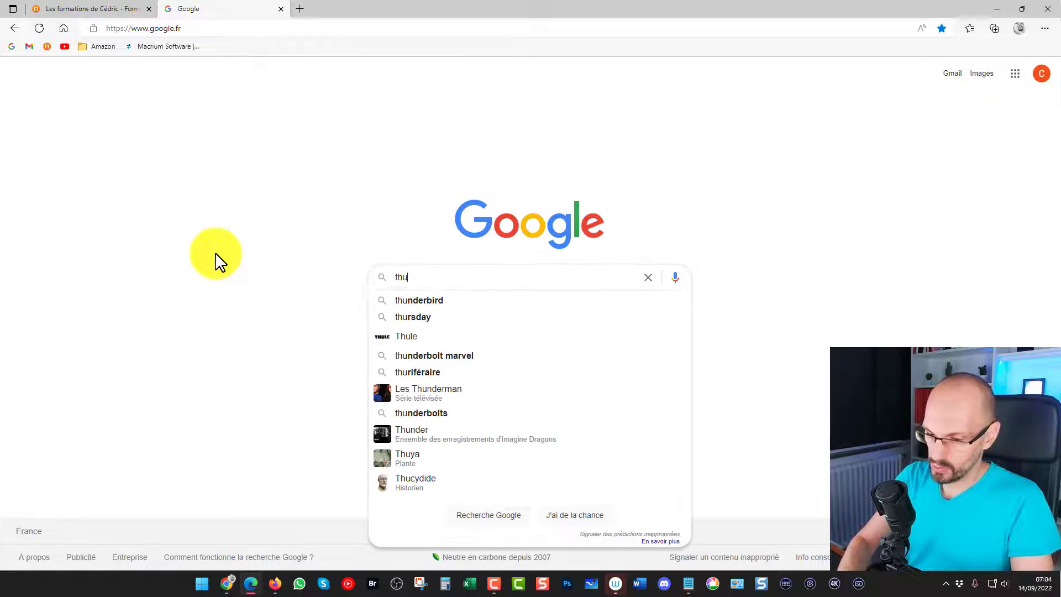
text(rd)
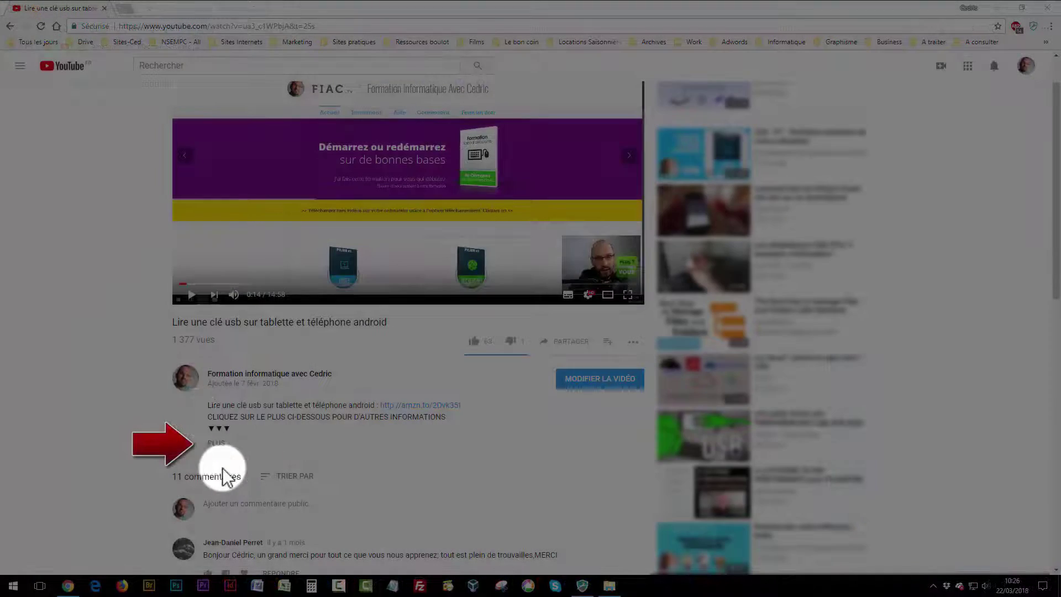
click(219, 446)
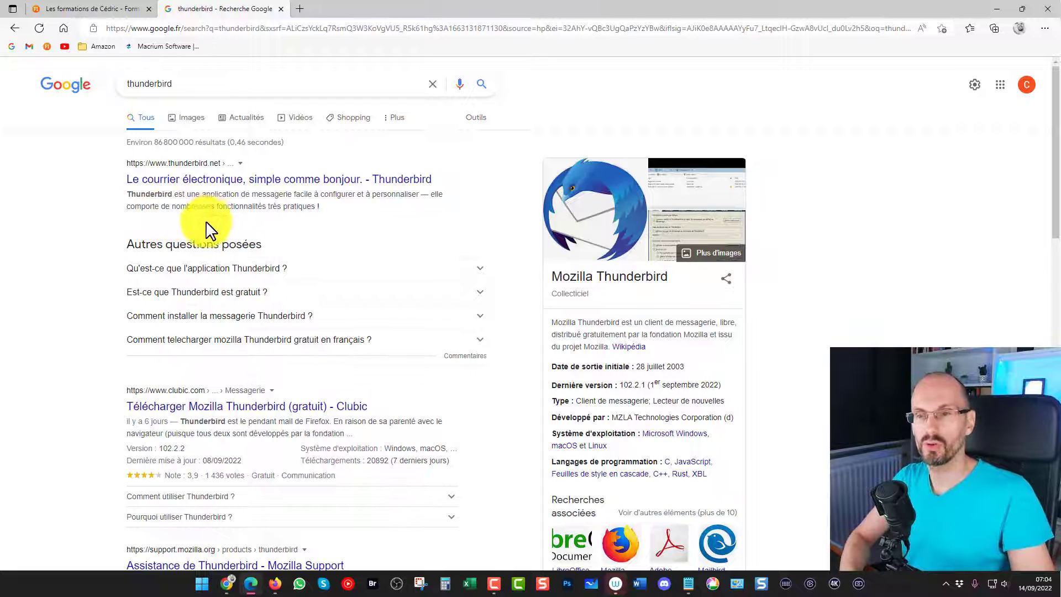
Download the free Thunderbird installer from the official thunderbird.net site and minimize the browser.
click(178, 182)
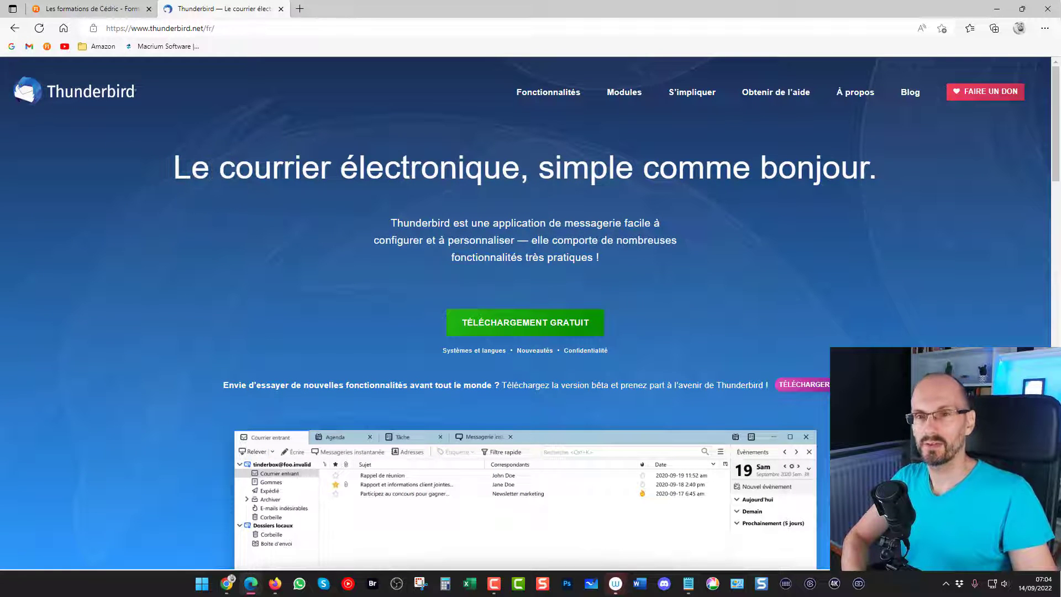
click(532, 334)
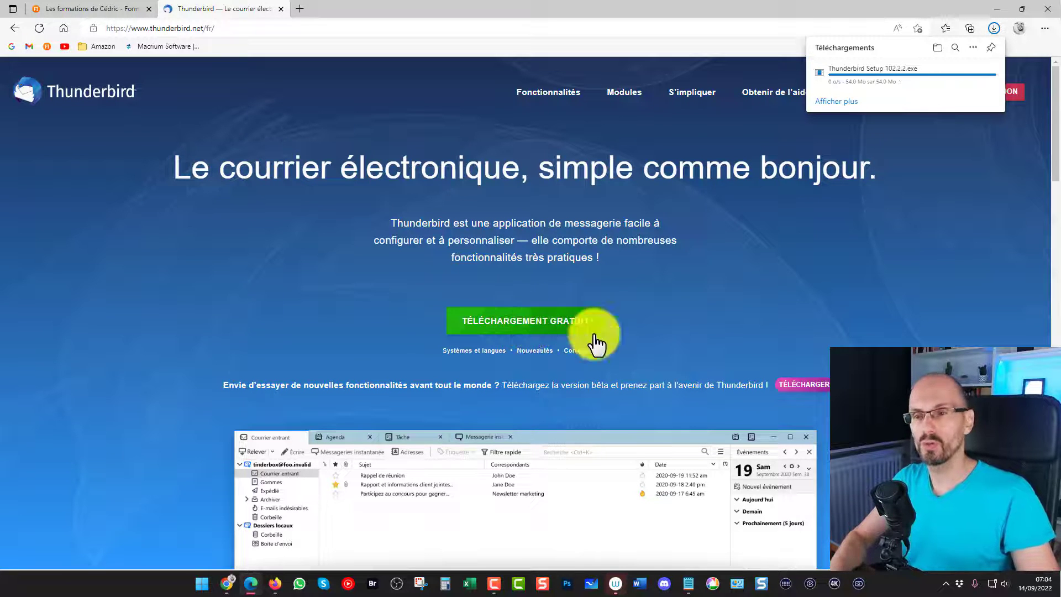
click(994, 9)
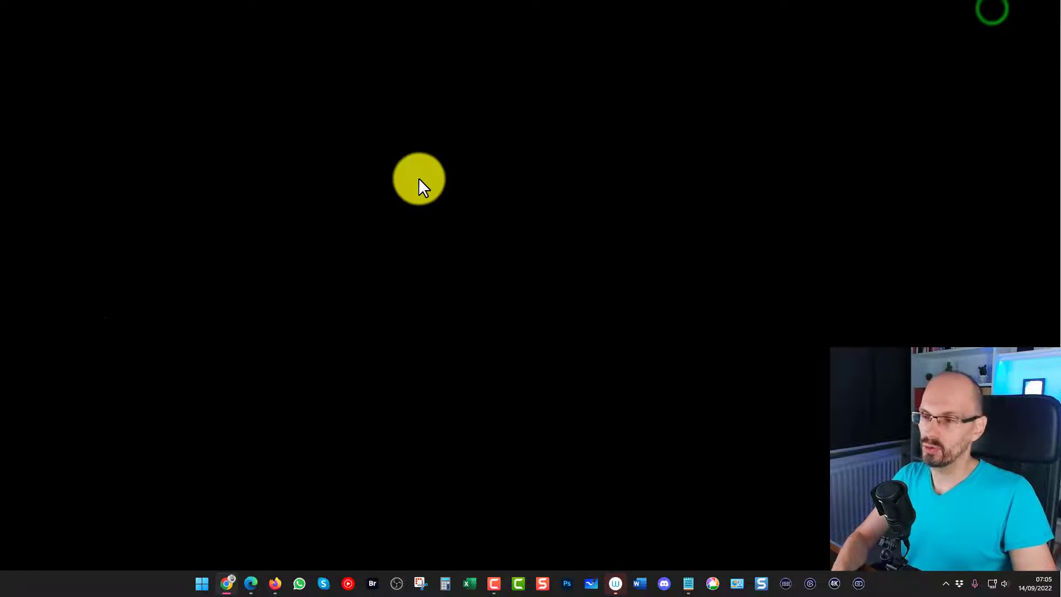
Switch to File Explorer and open the Téléchargements folder.
click(391, 213)
key(super+e)
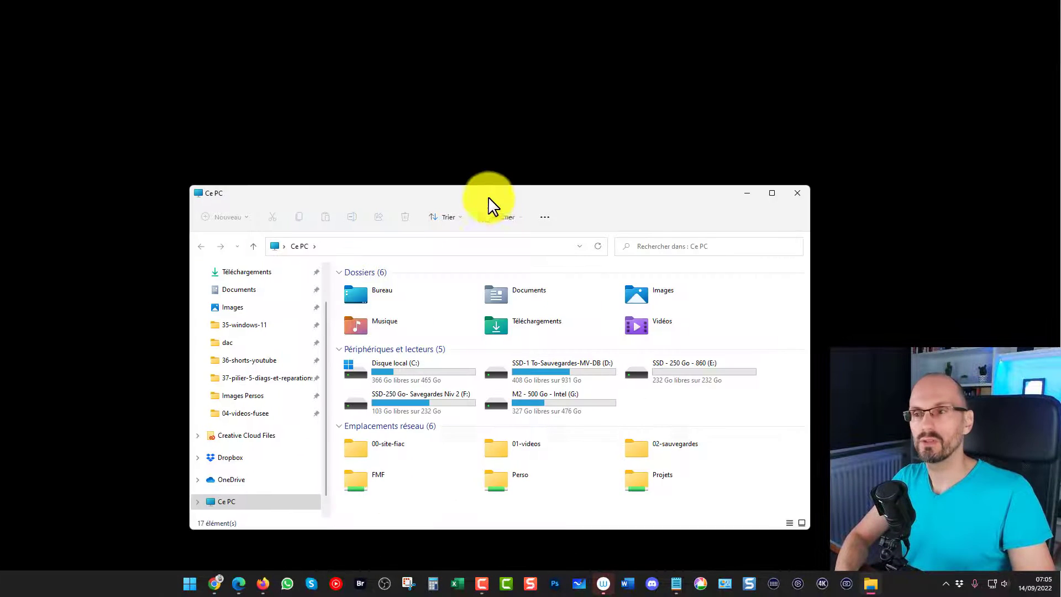
drag(490, 206, 524, 110)
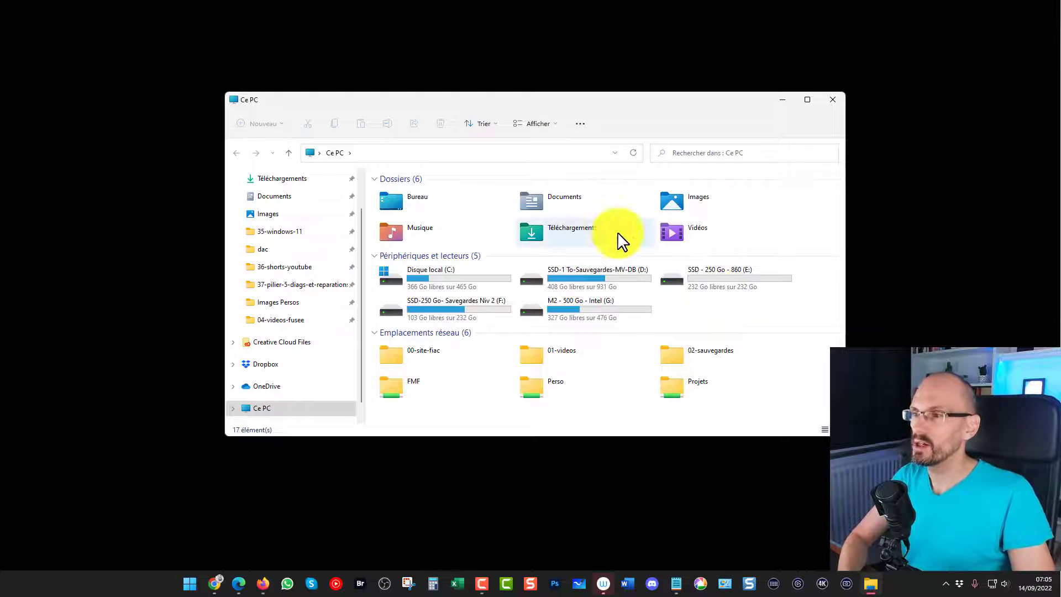
click(556, 228)
double_click(556, 226)
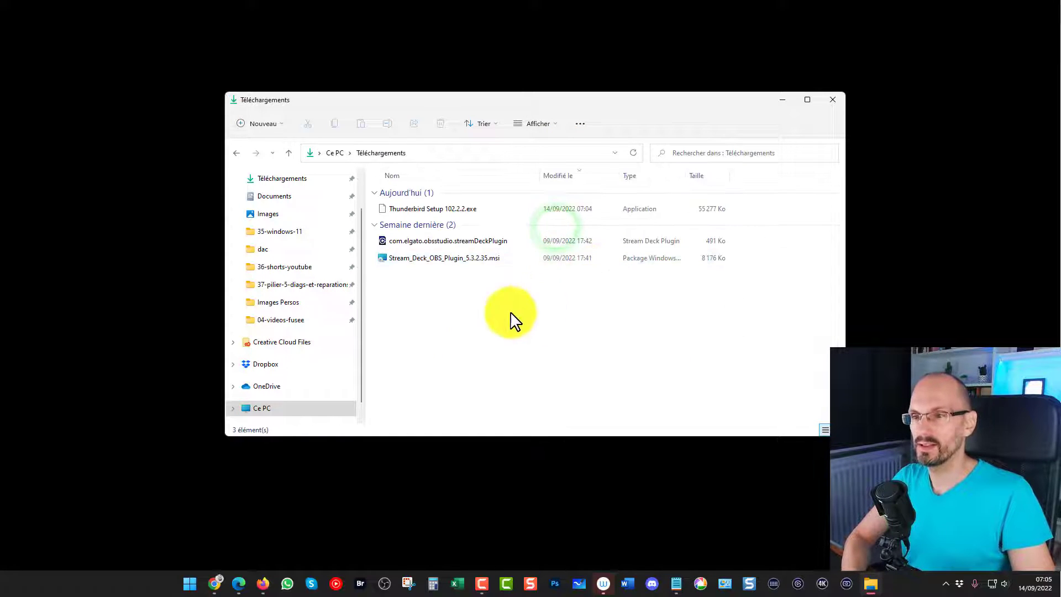
Run Thunderbird Setup 102.2.2.exe and close the folder window.
click(404, 213)
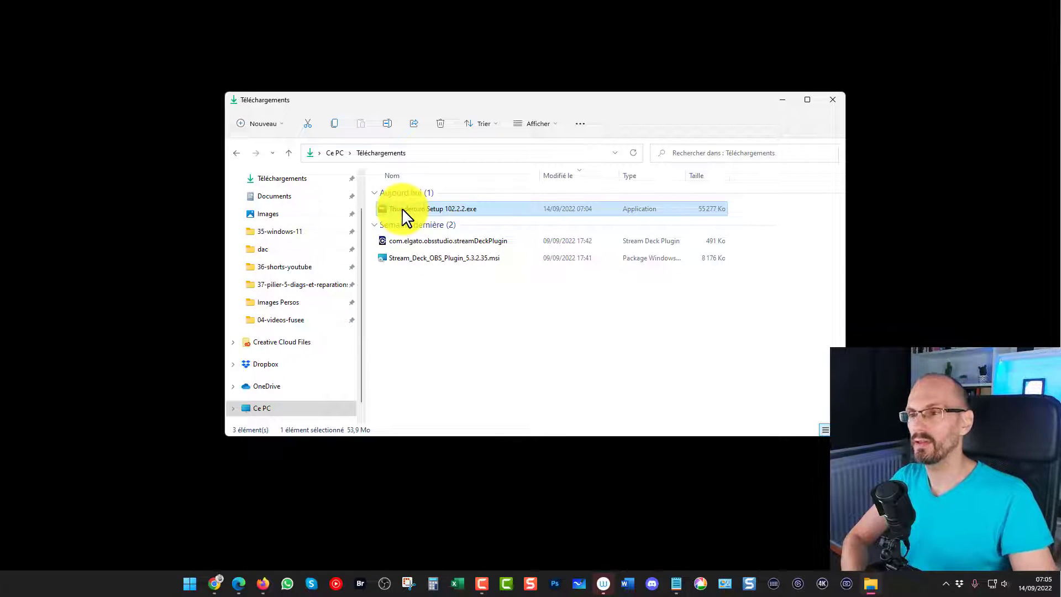
double_click(402, 210)
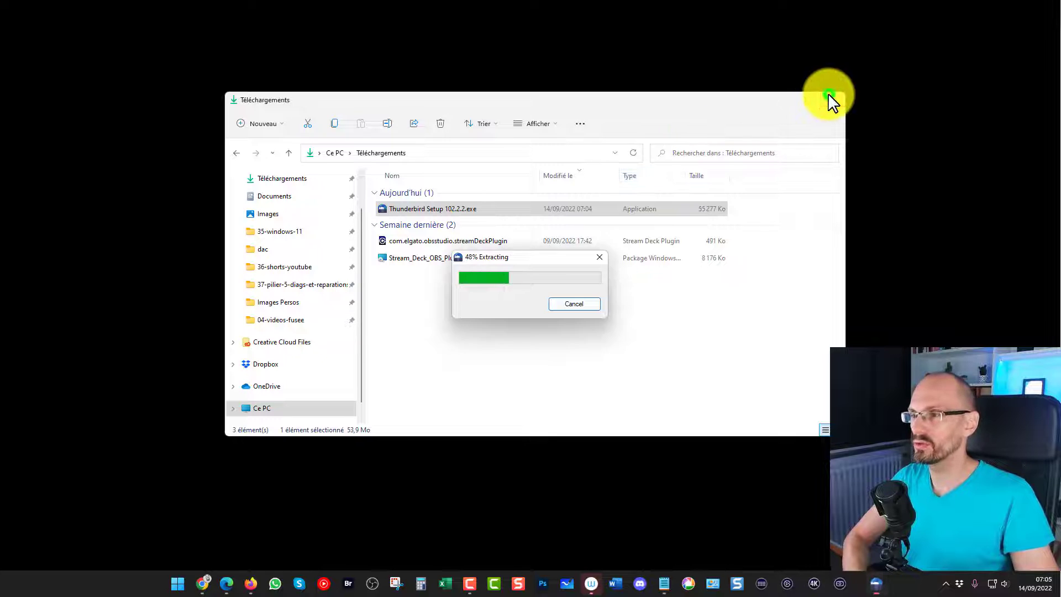
click(829, 95)
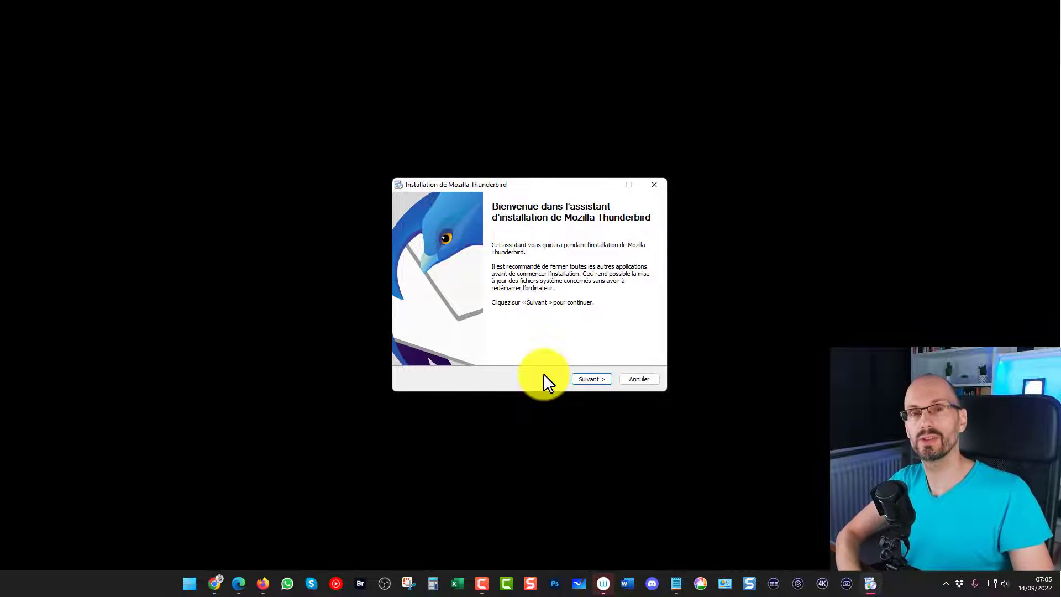
Select the Personnalisé installation type, keeping the default destination folder and both the desktop and start-menu shortcuts.
click(591, 379)
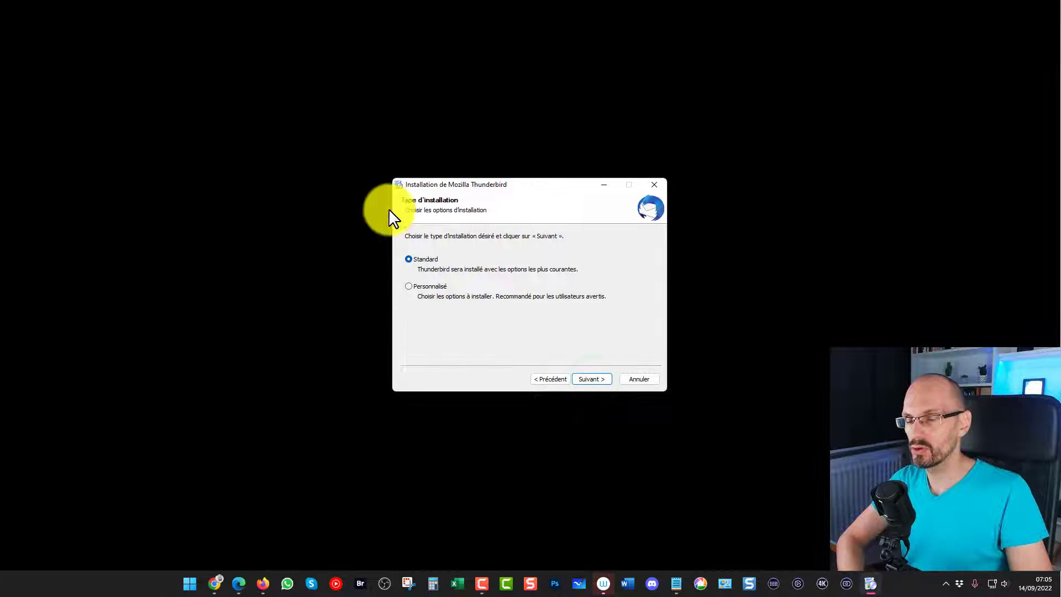
click(429, 285)
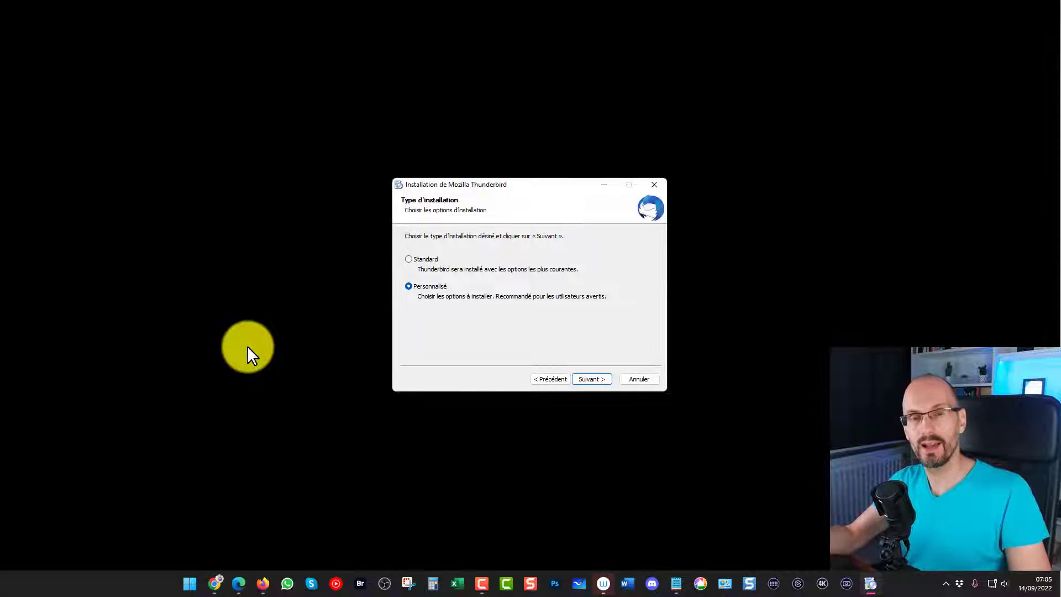
click(591, 379)
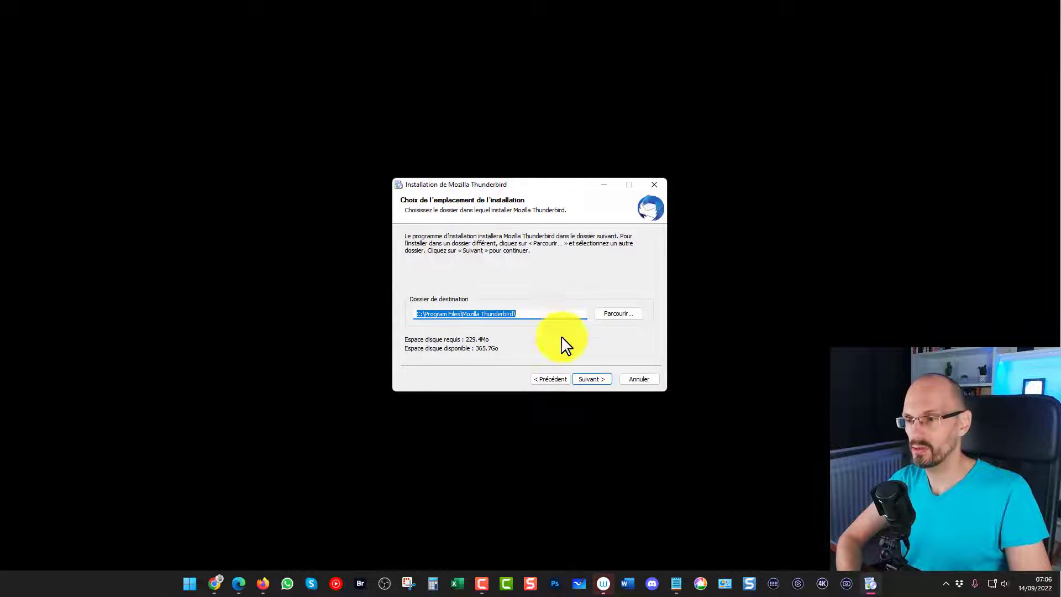
click(598, 379)
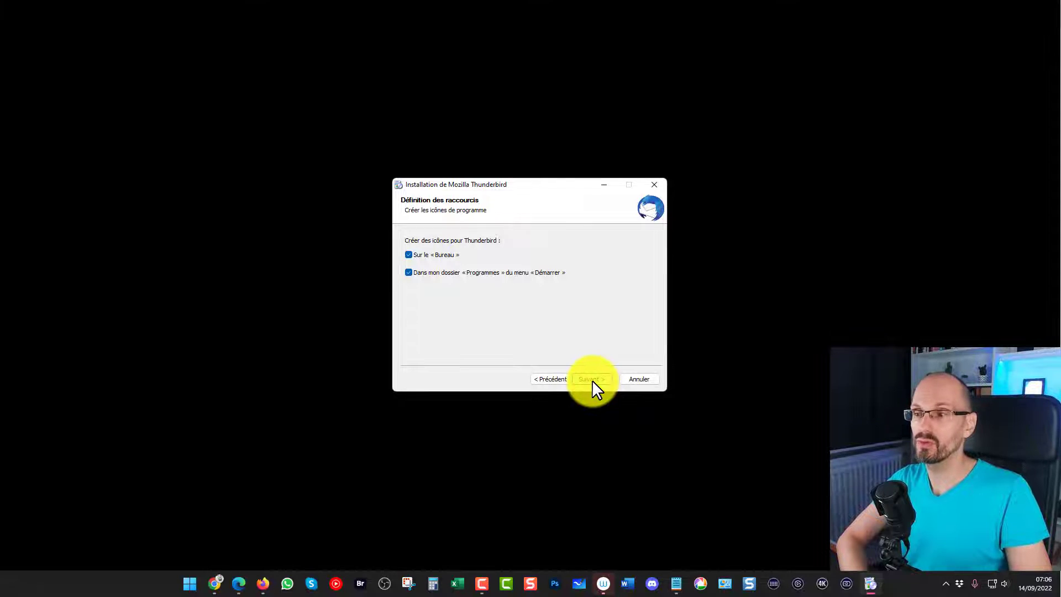
click(409, 254)
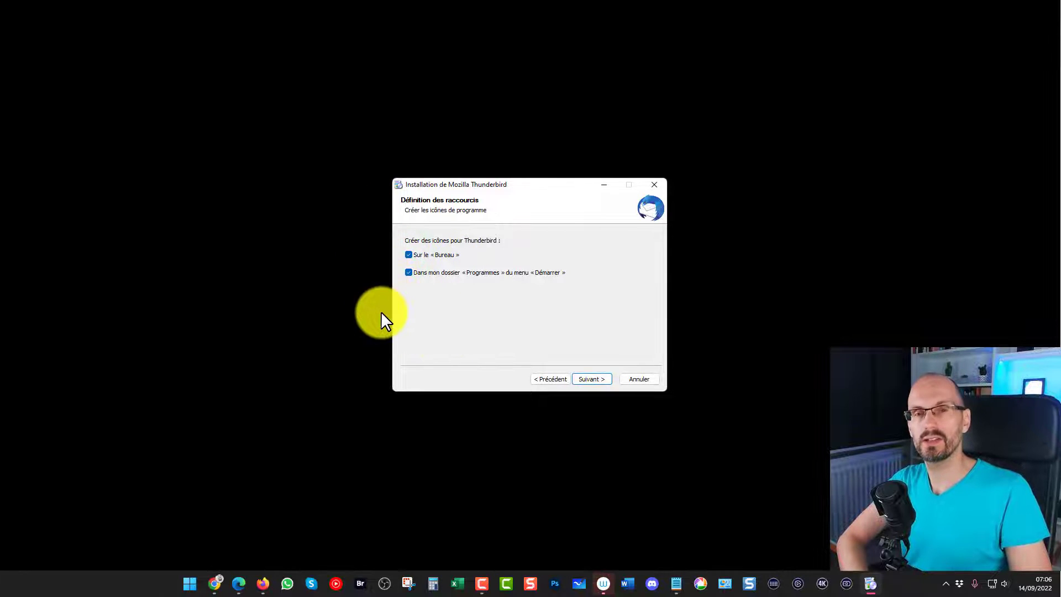
click(598, 378)
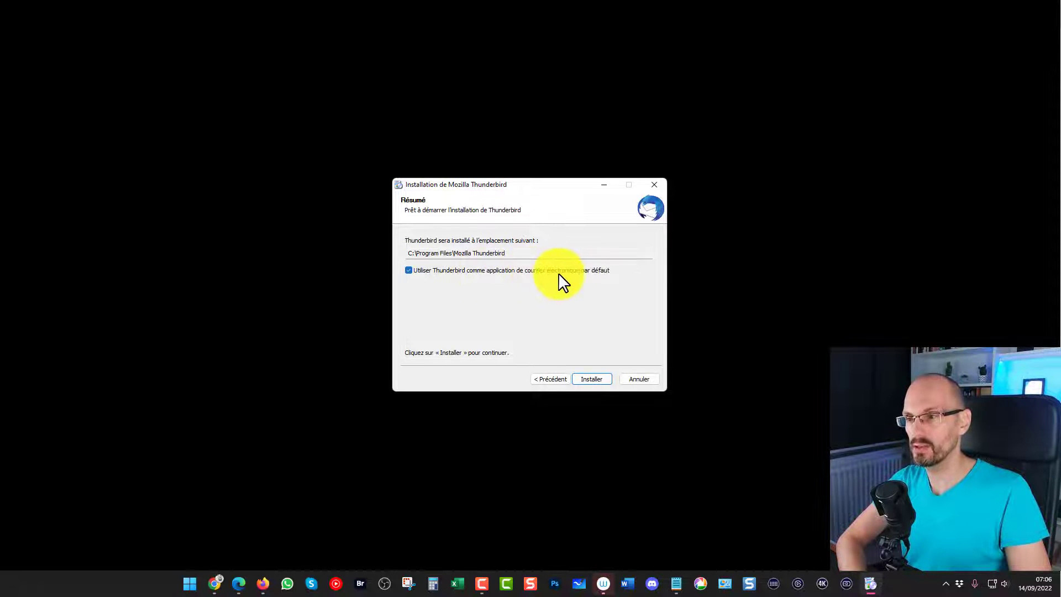
click(409, 269)
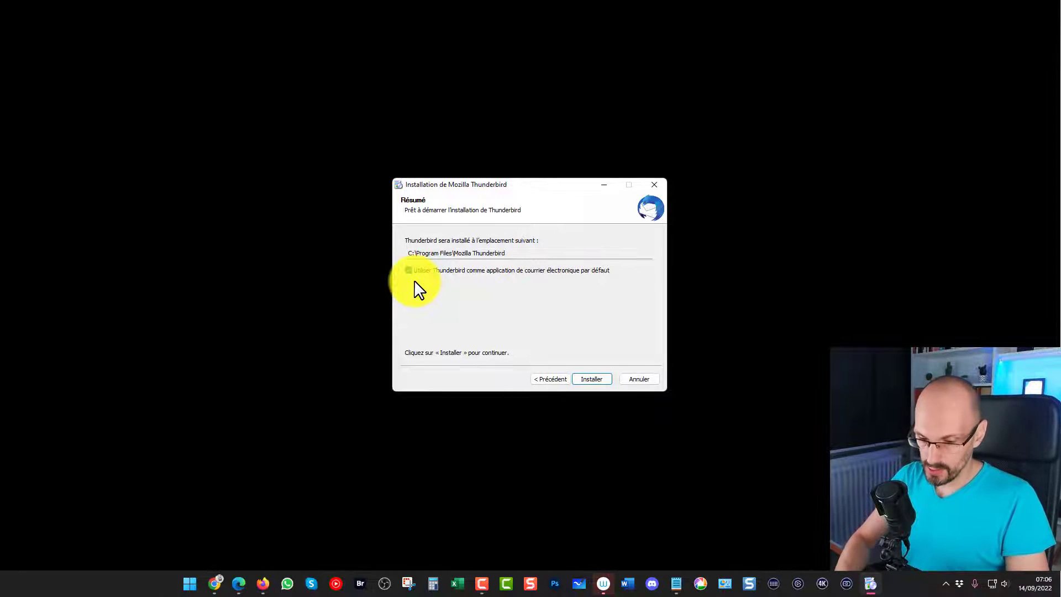
Switch to the Windows Courrier app to view its inbox, and close it.
key(super)
text(courrier)
key(Return)
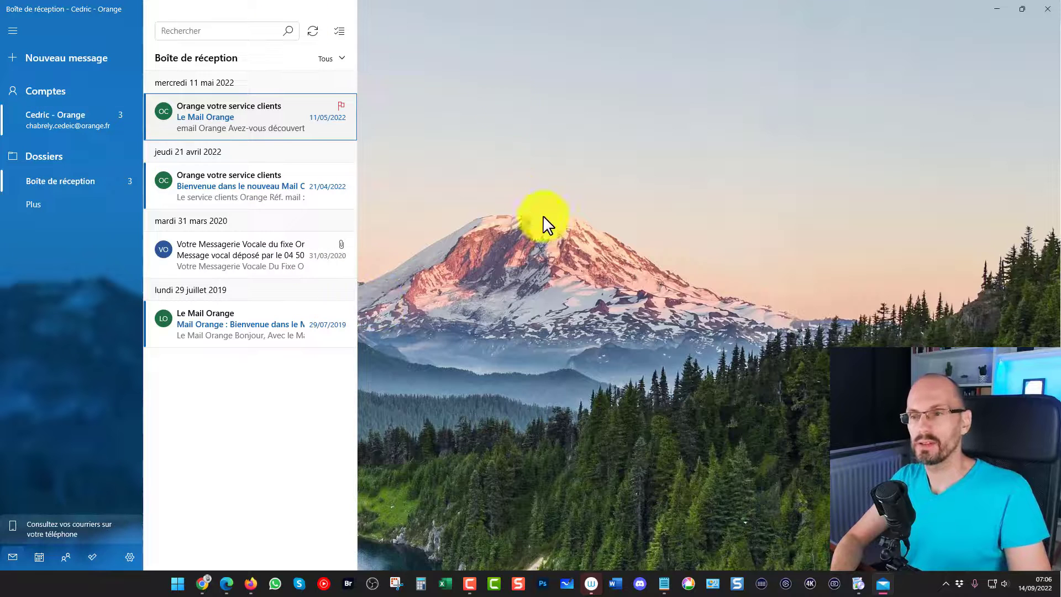
click(1047, 9)
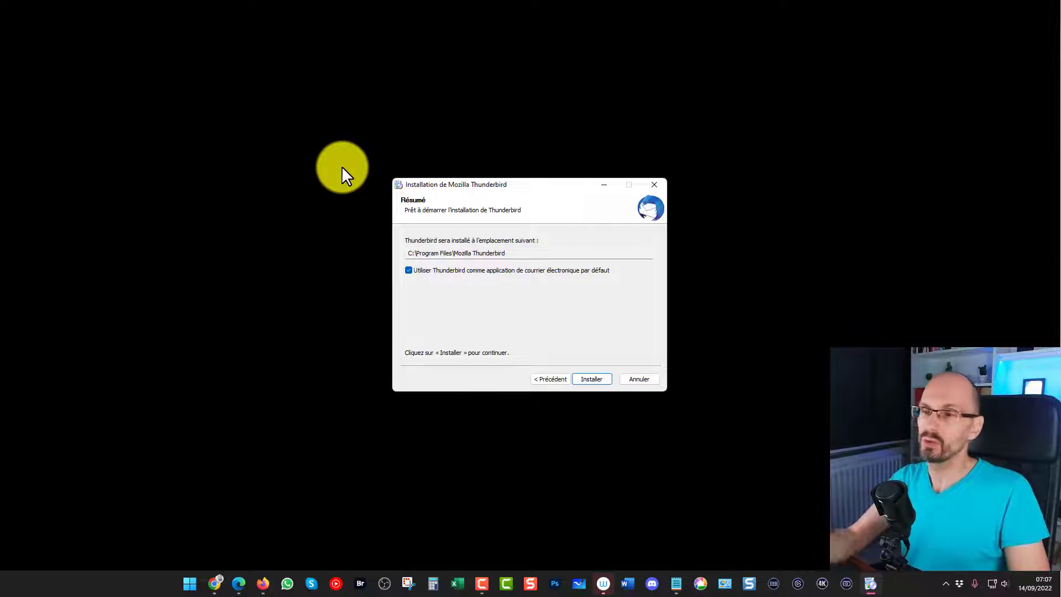
Install Thunderbird without making it the default mail application, and finish the wizard without launching the program.
click(407, 271)
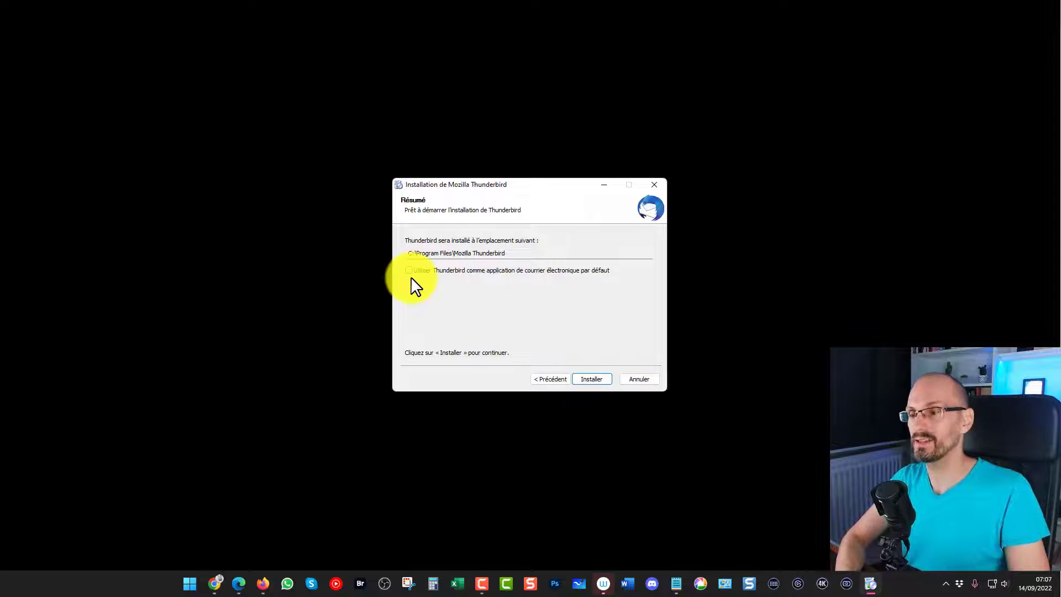
click(599, 380)
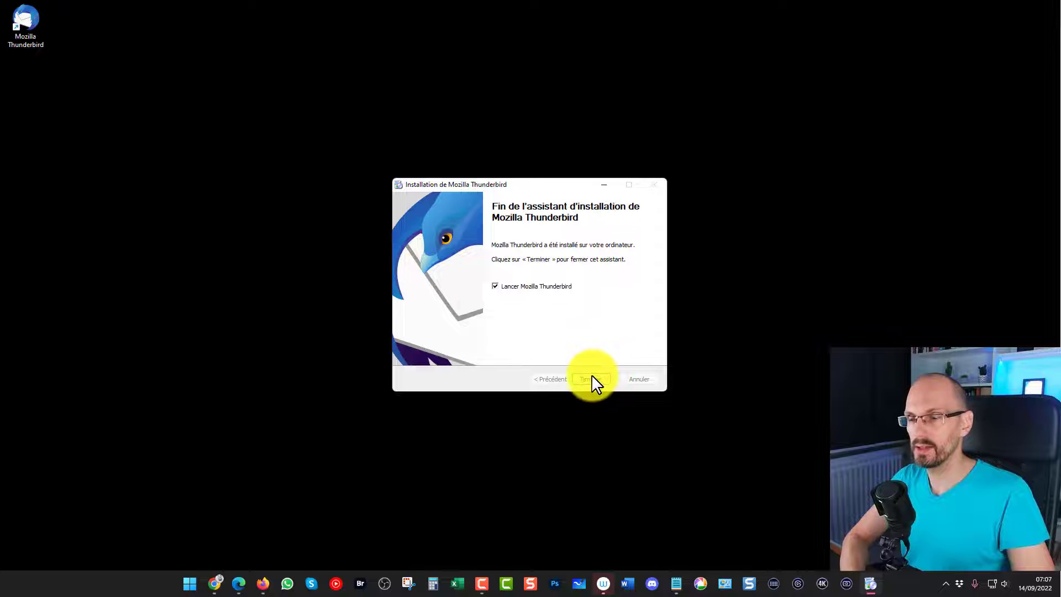
click(495, 286)
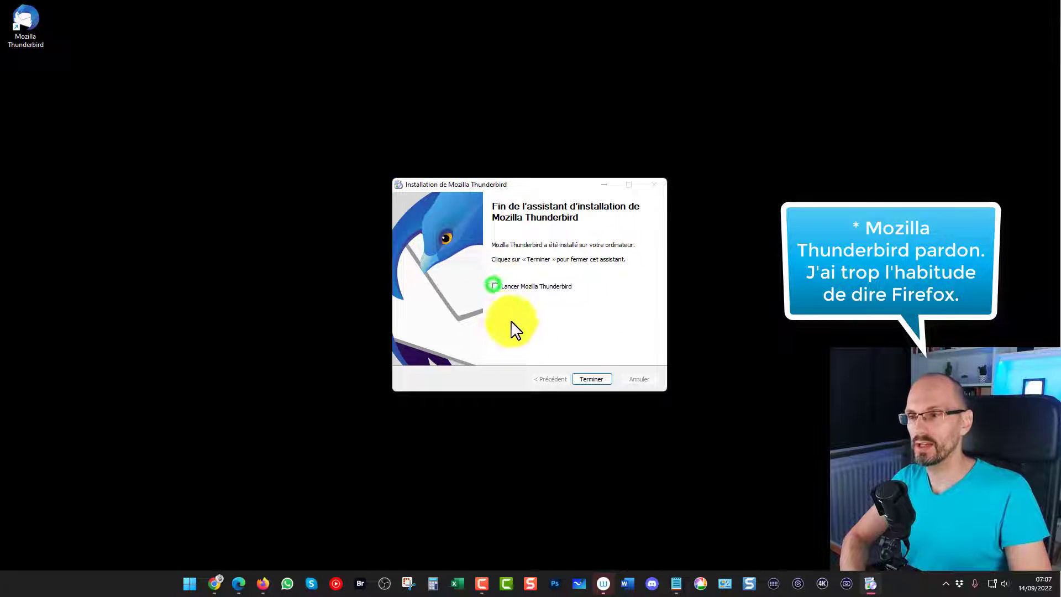
click(596, 377)
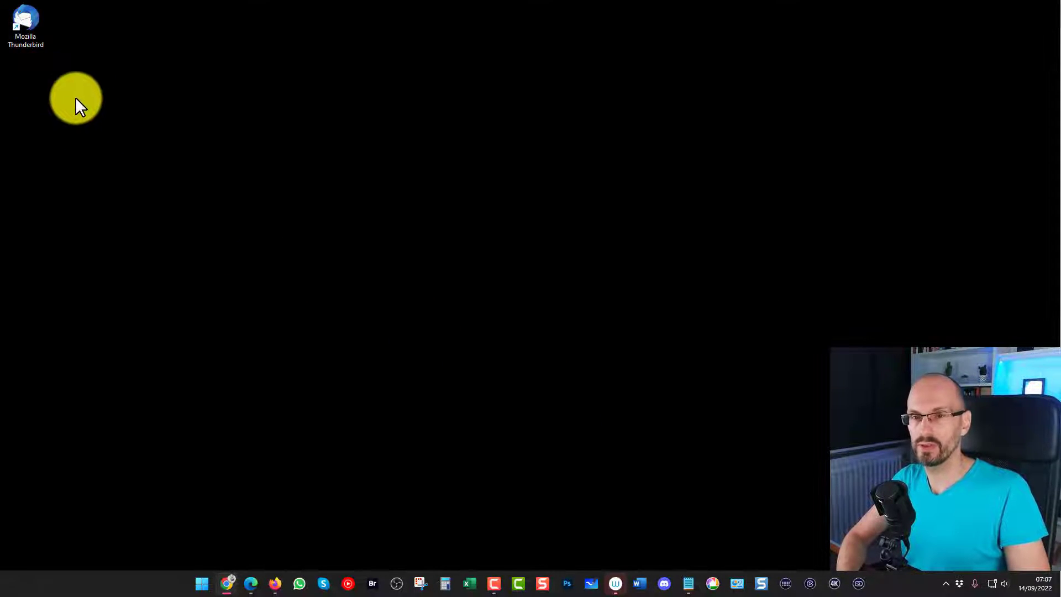
Launch Mozilla Thunderbird from the desktop and close its account setup and privacy notice tabs.
double_click(27, 22)
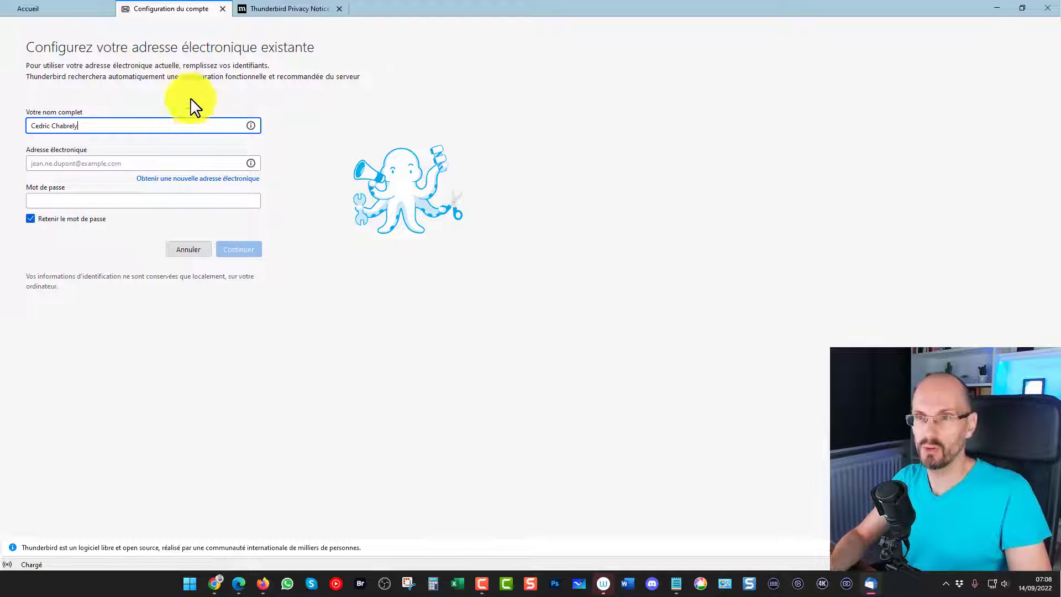
click(223, 9)
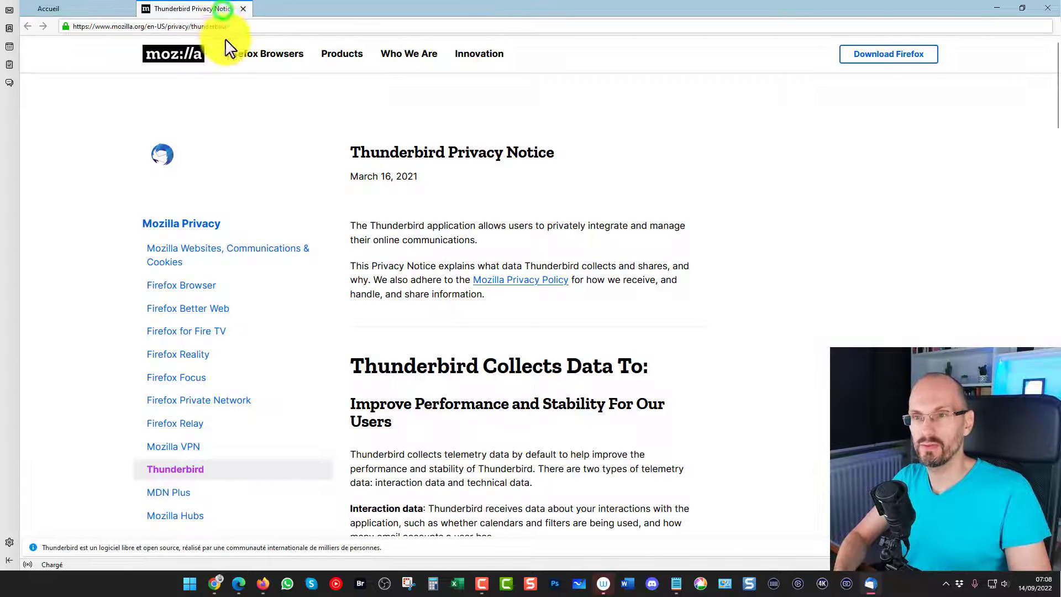
click(244, 8)
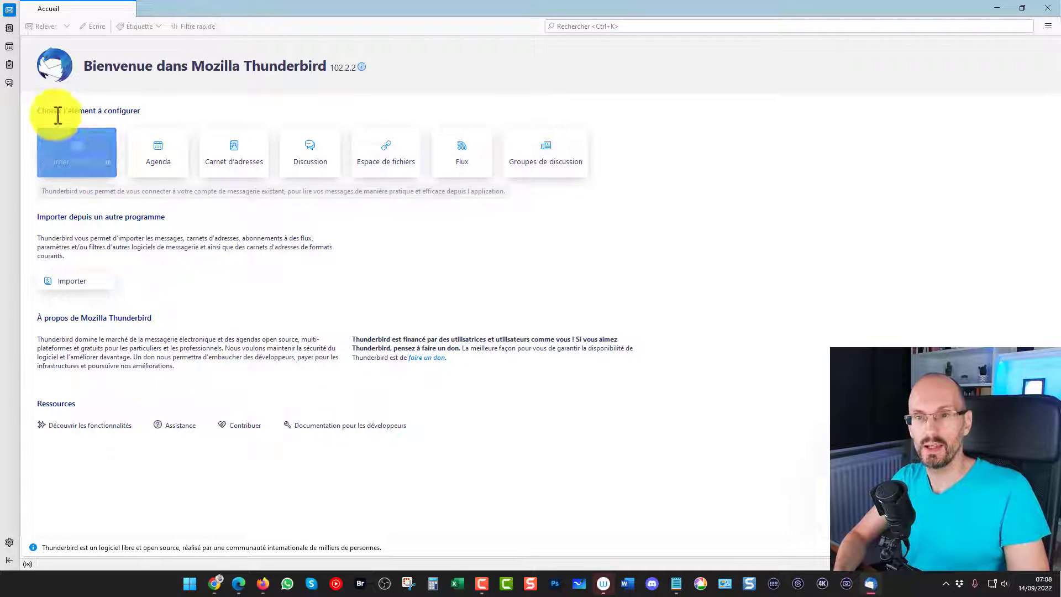
Start setting up an existing e-mail account and fill in its e-mail address and account password.
click(77, 160)
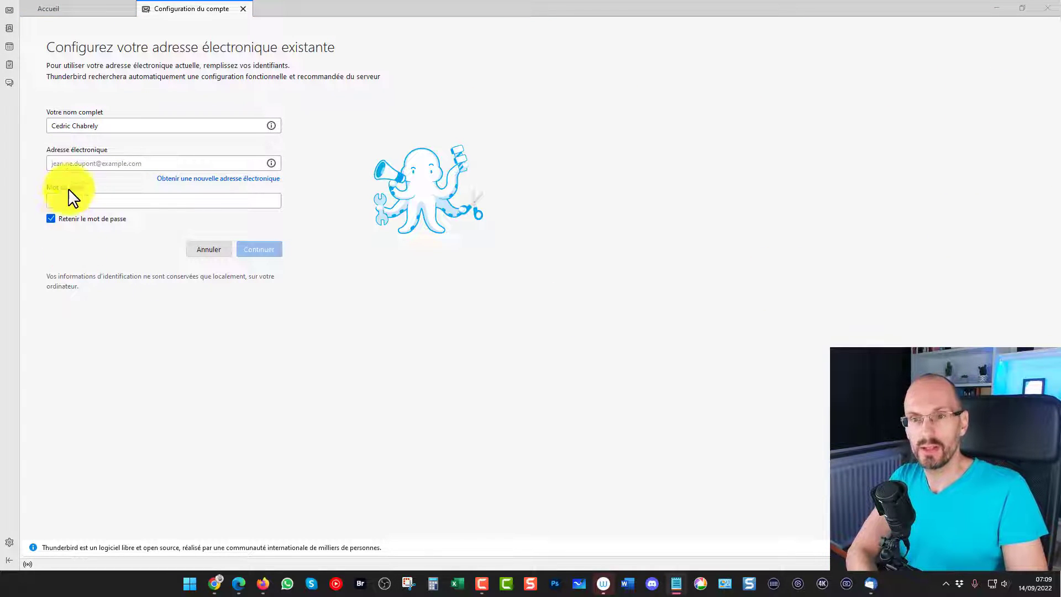
click(66, 163)
key(ctrl+v)
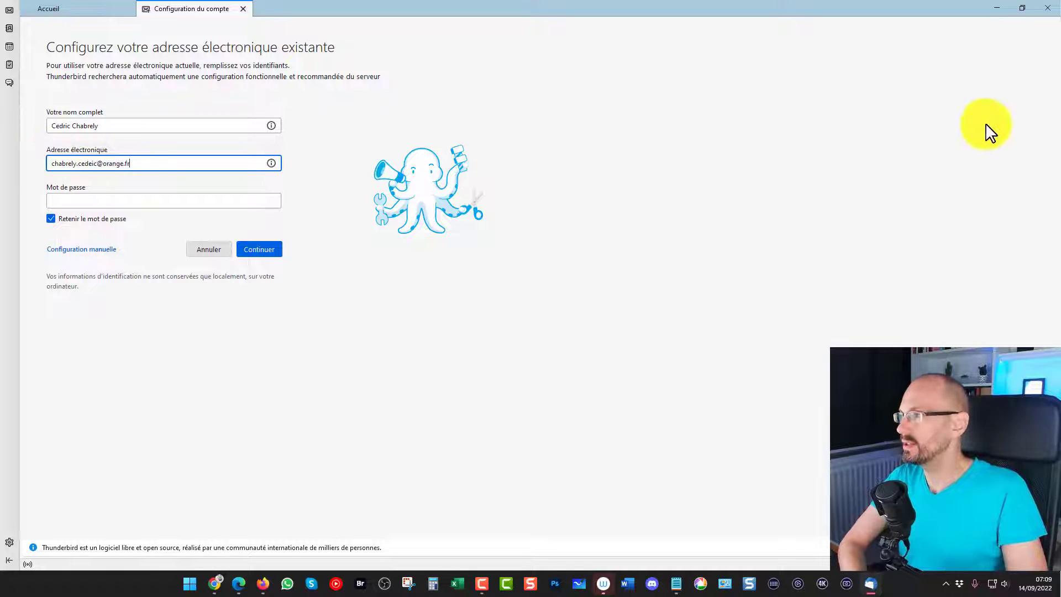
click(57, 201)
key(ctrl+v)
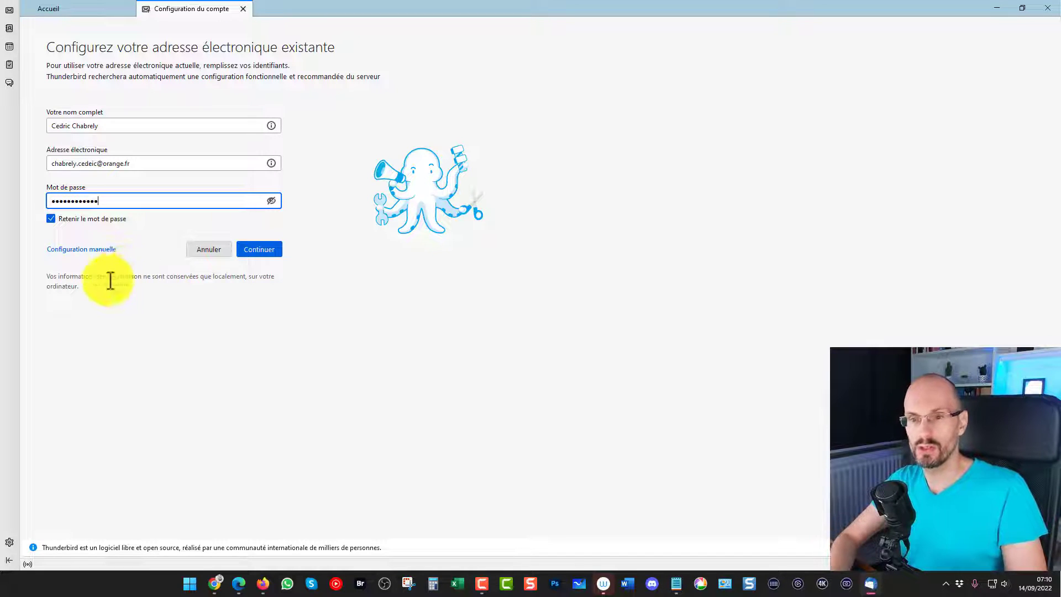
Switch the account setup to manual configuration and set the incoming server protocol to POP3.
click(89, 249)
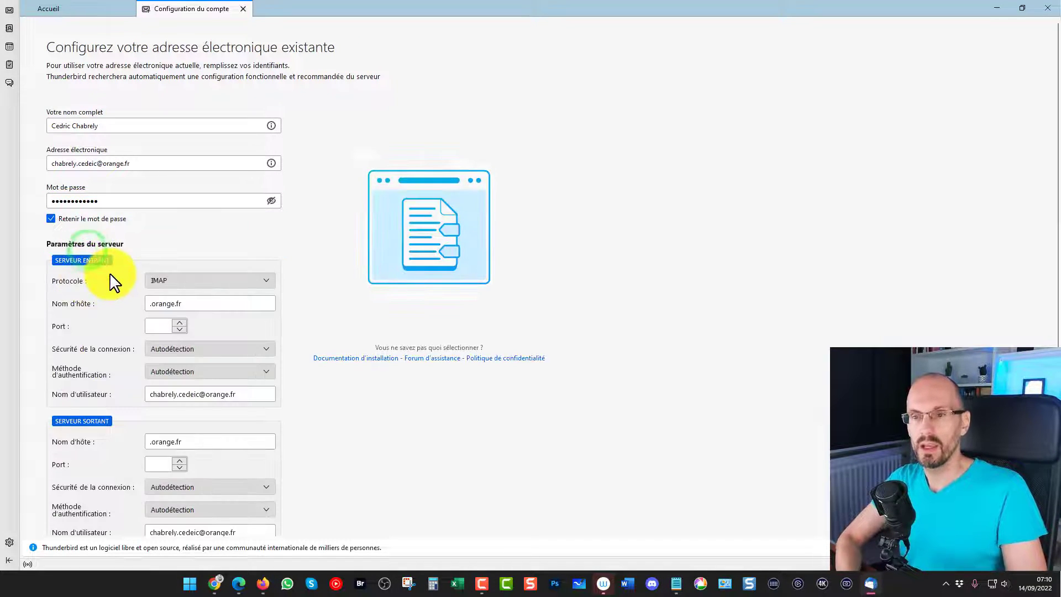
scroll(141, 257, down, 1)
scroll(144, 238, down, 1)
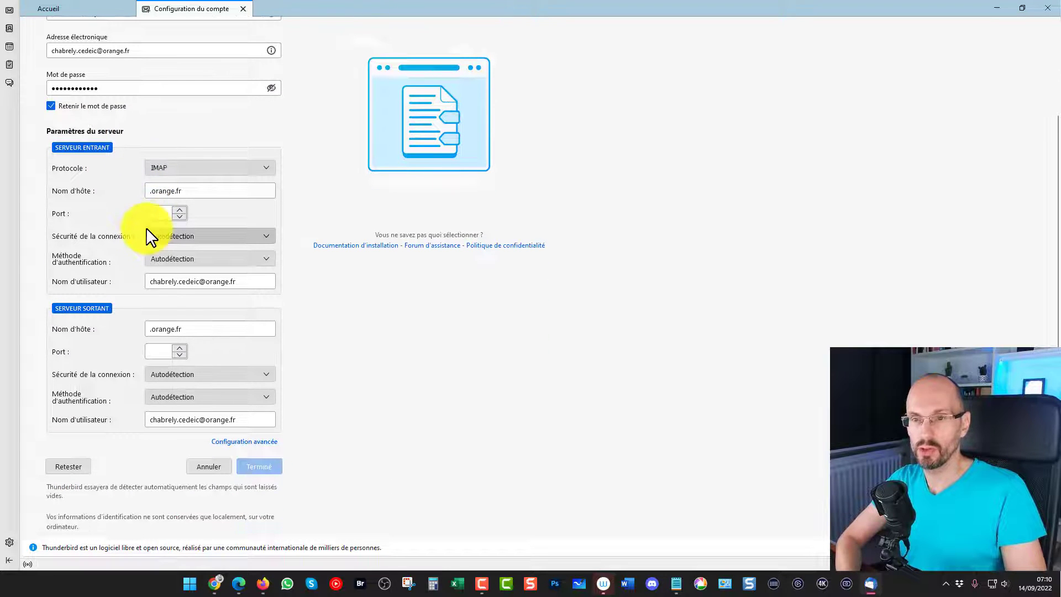
click(158, 187)
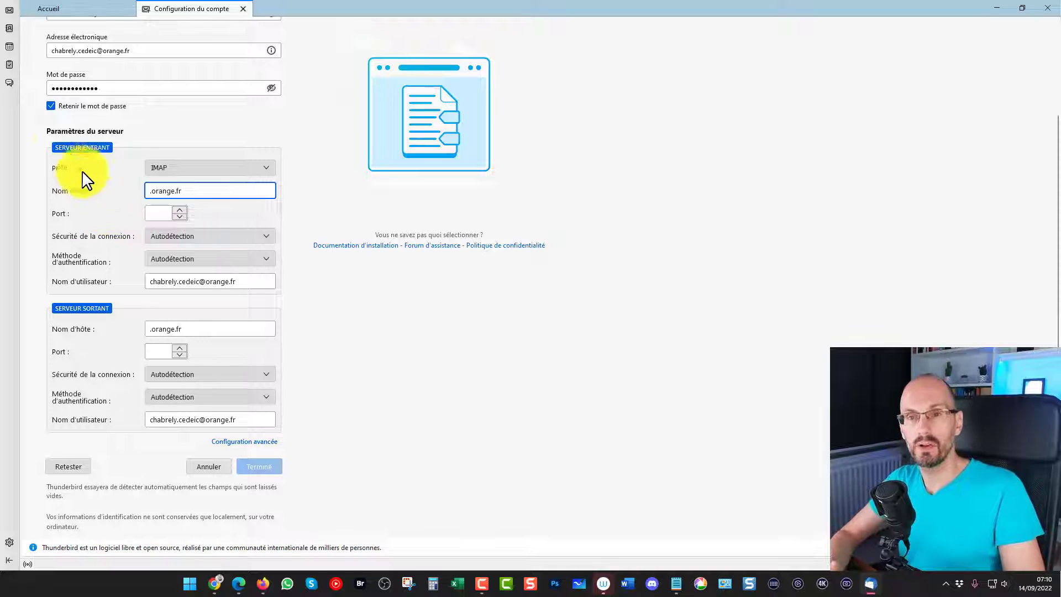
click(167, 163)
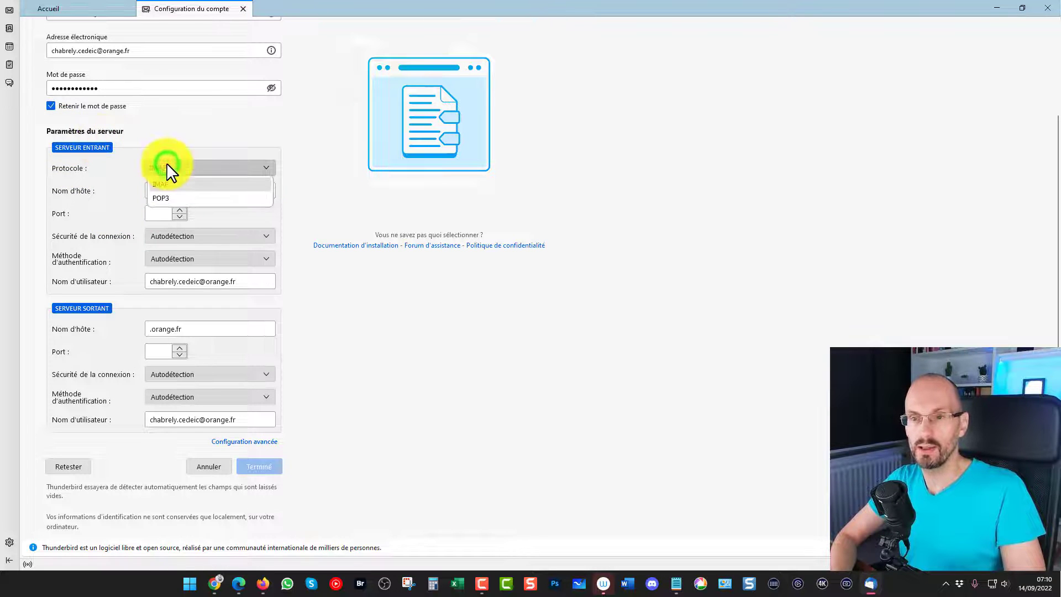
click(161, 197)
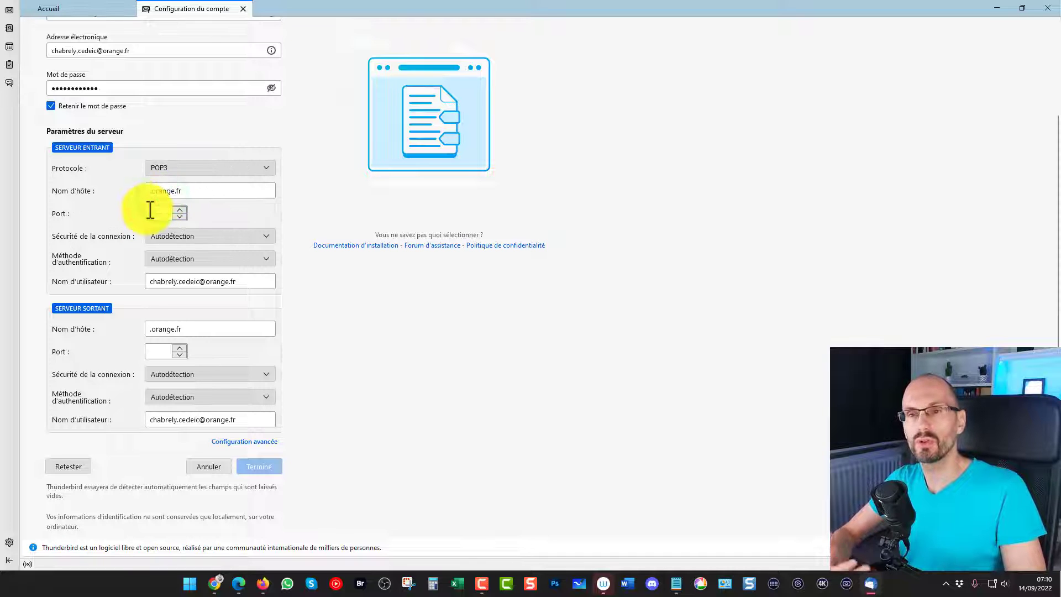
In Edge, open the "J'envoie des mails comme un pro" course, view its POP or IMAP lesson list, and return to Thunderbird.
click(238, 582)
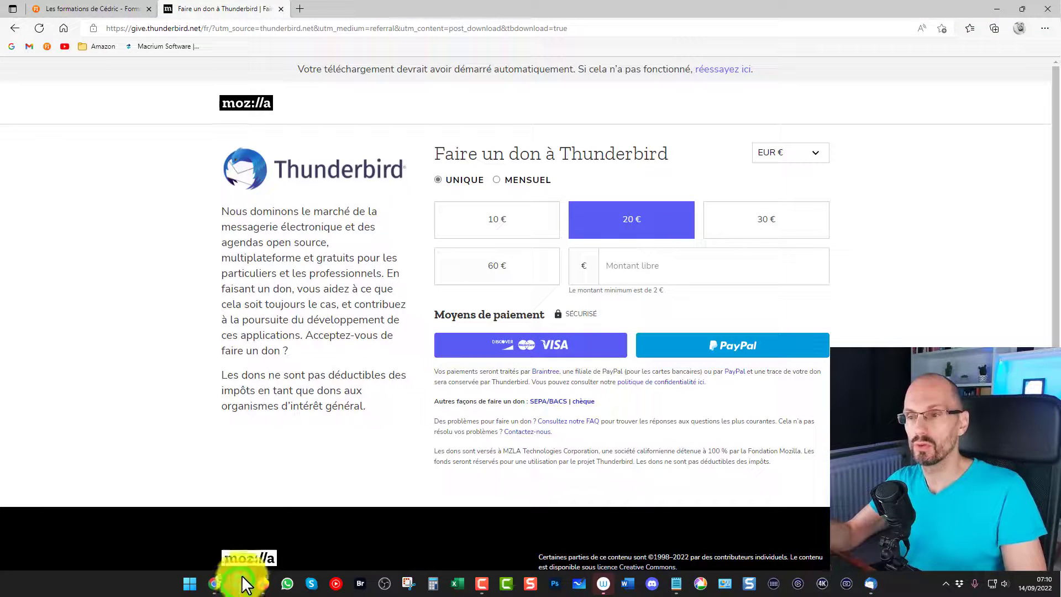
click(114, 8)
click(435, 154)
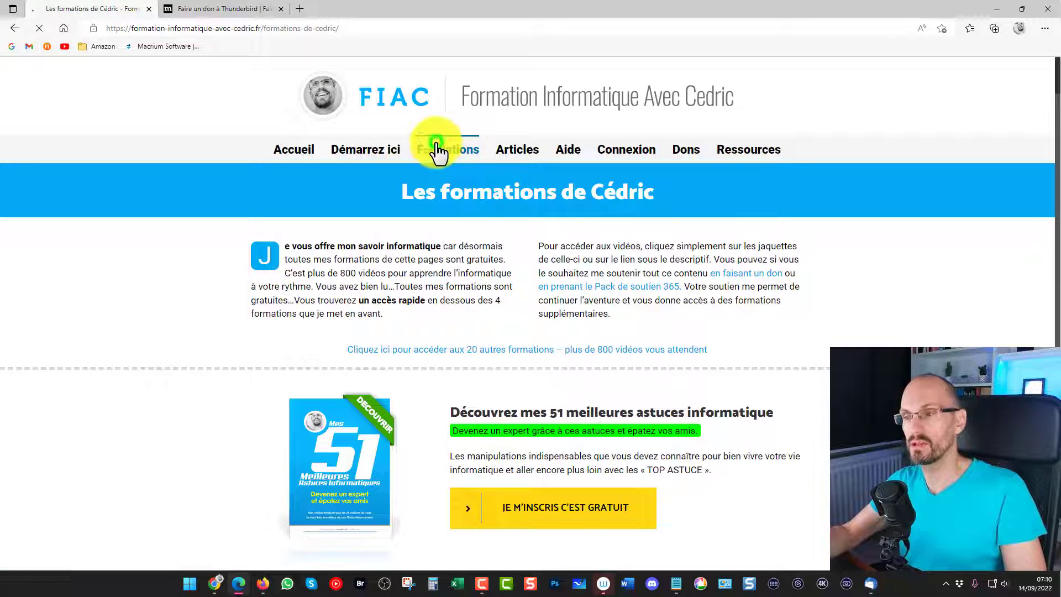
scroll(453, 263, down, 7)
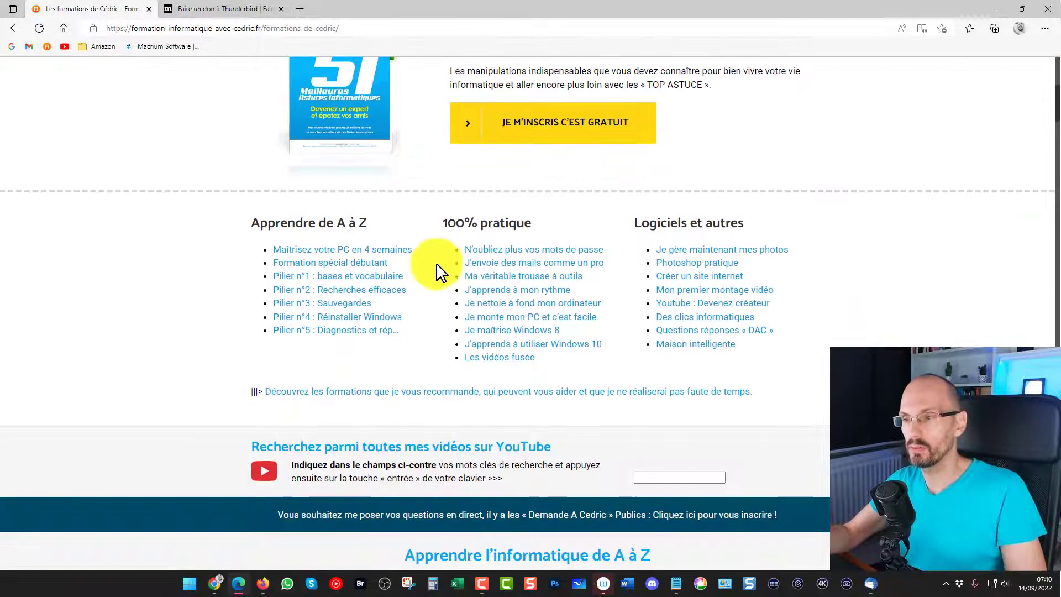
click(505, 264)
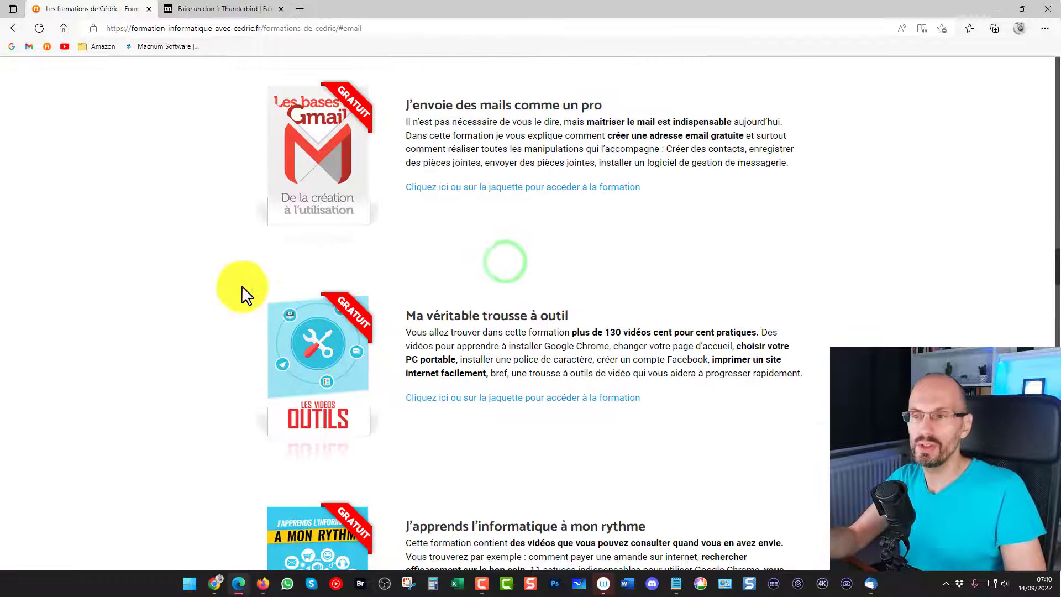
click(442, 188)
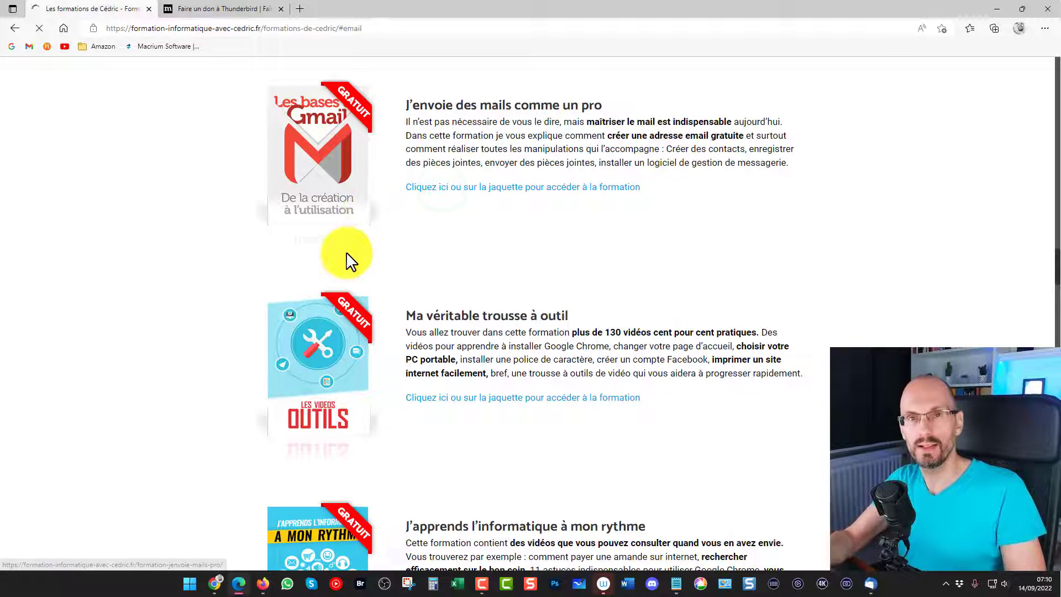
scroll(350, 260, down, 5)
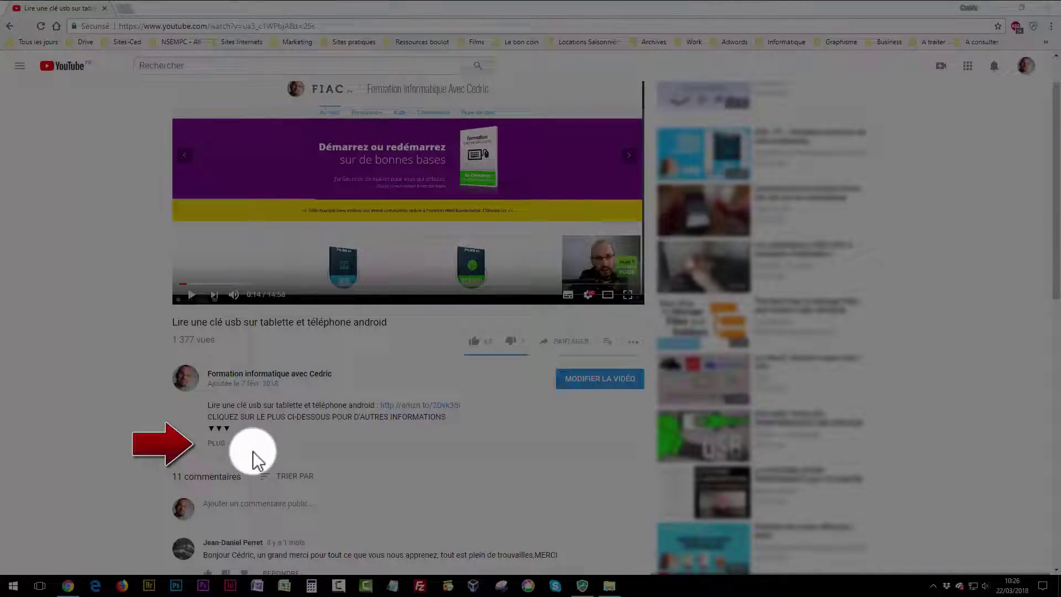
click(216, 444)
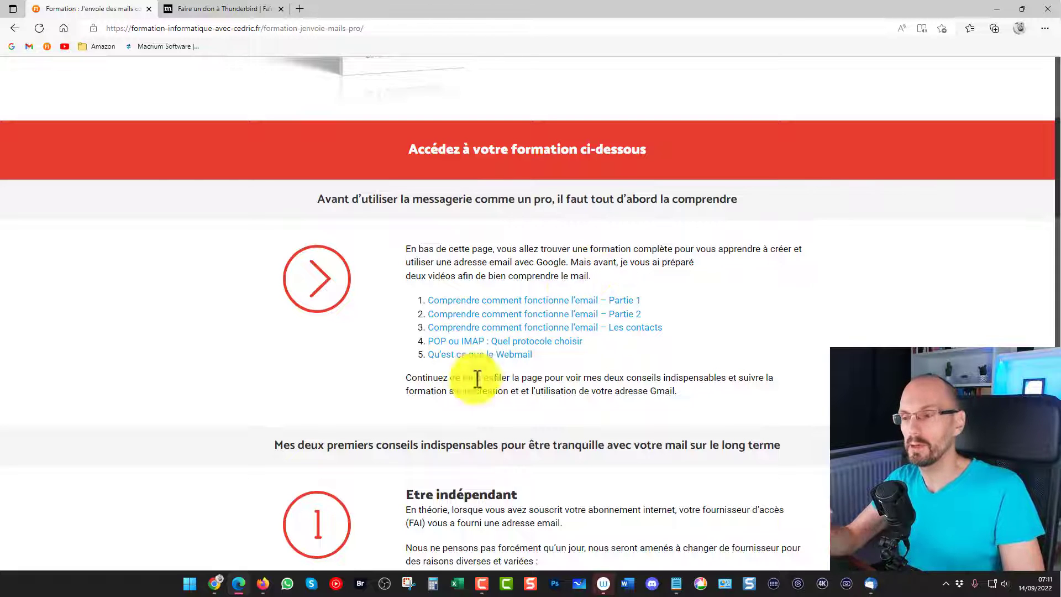
click(871, 585)
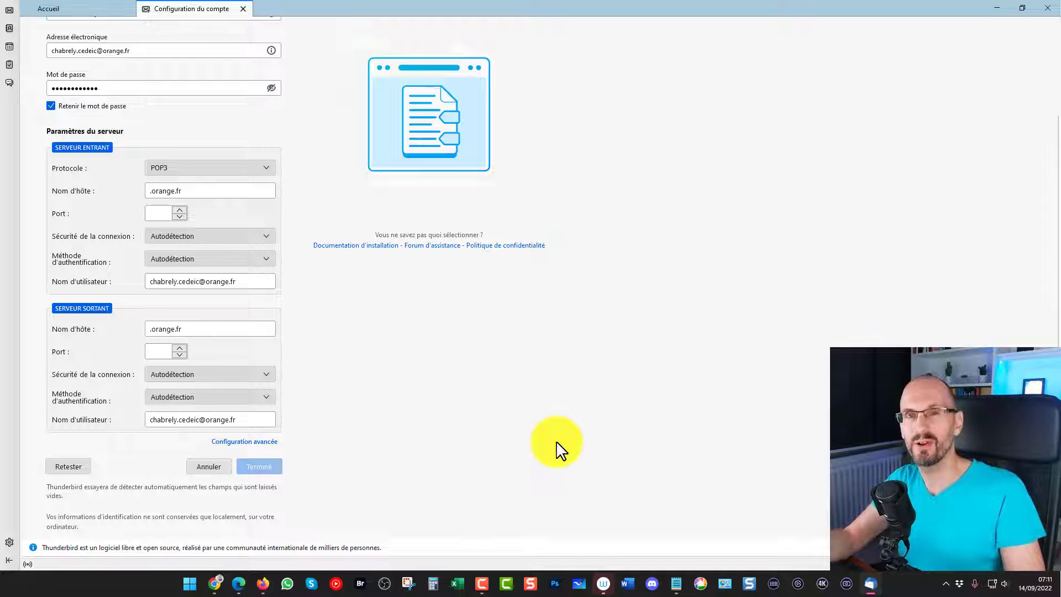
Set the incoming server hostname to pop3.orange.fr and the outgoing server hostname to smtp.orange.fr.
click(152, 191)
text(p)
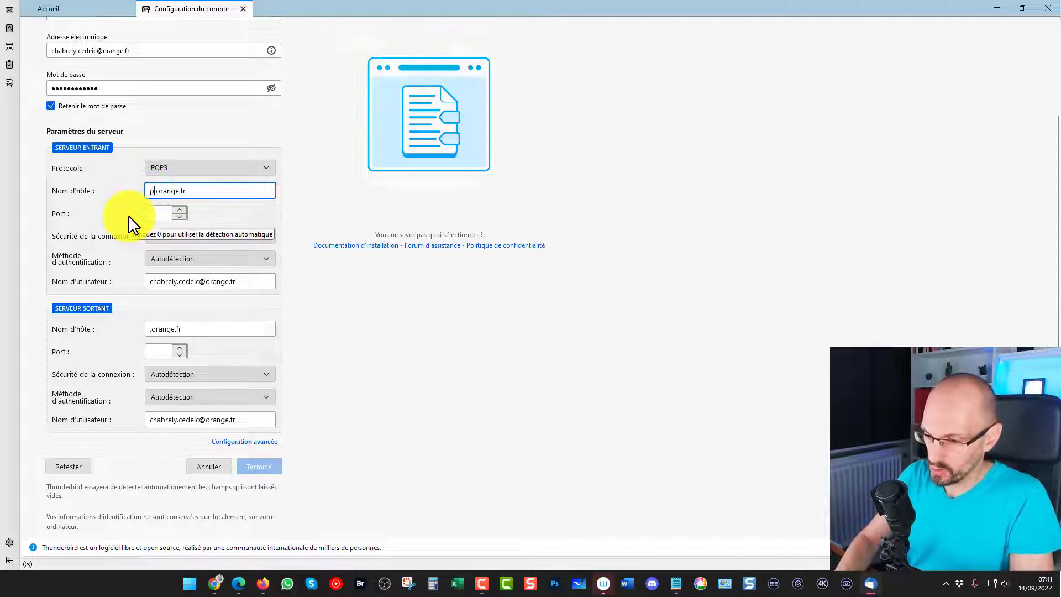
text(op3)
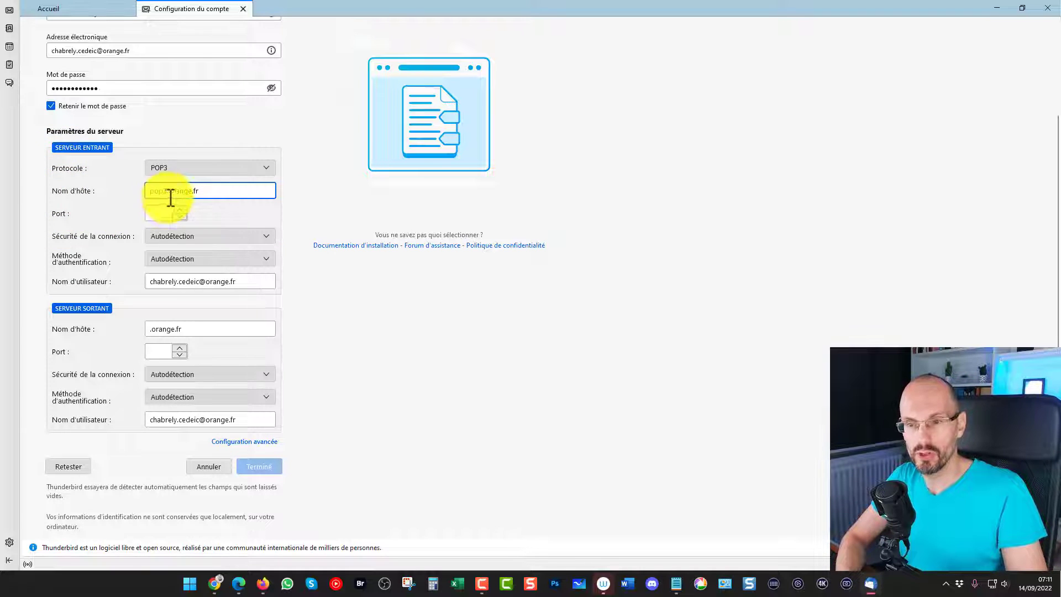
click(155, 330)
text(s)
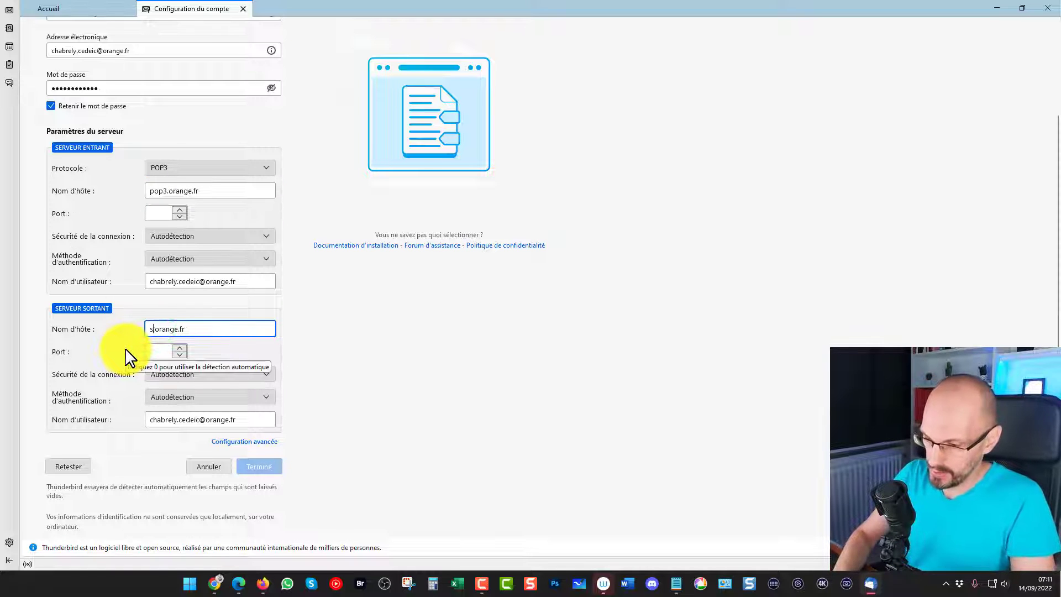
text(mtp.)
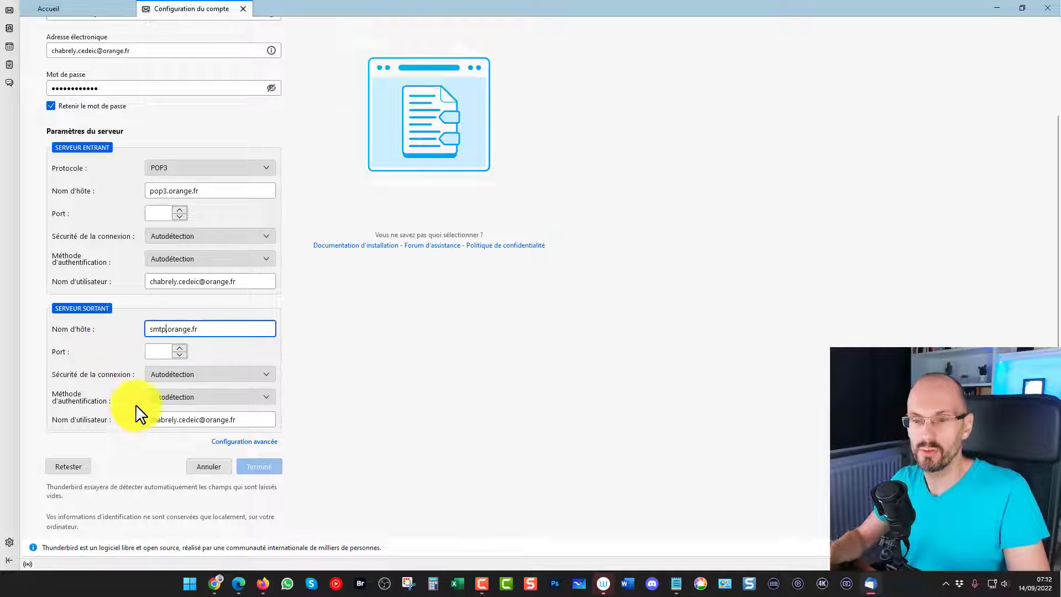
click(146, 456)
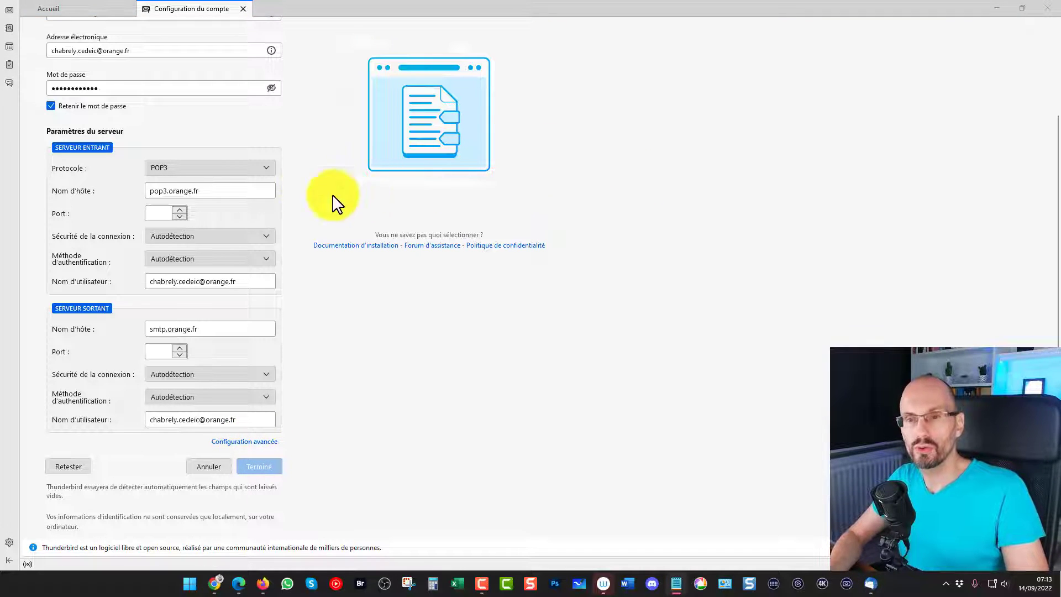
Set the incoming server port to 995 and the outgoing server port to 465.
click(161, 215)
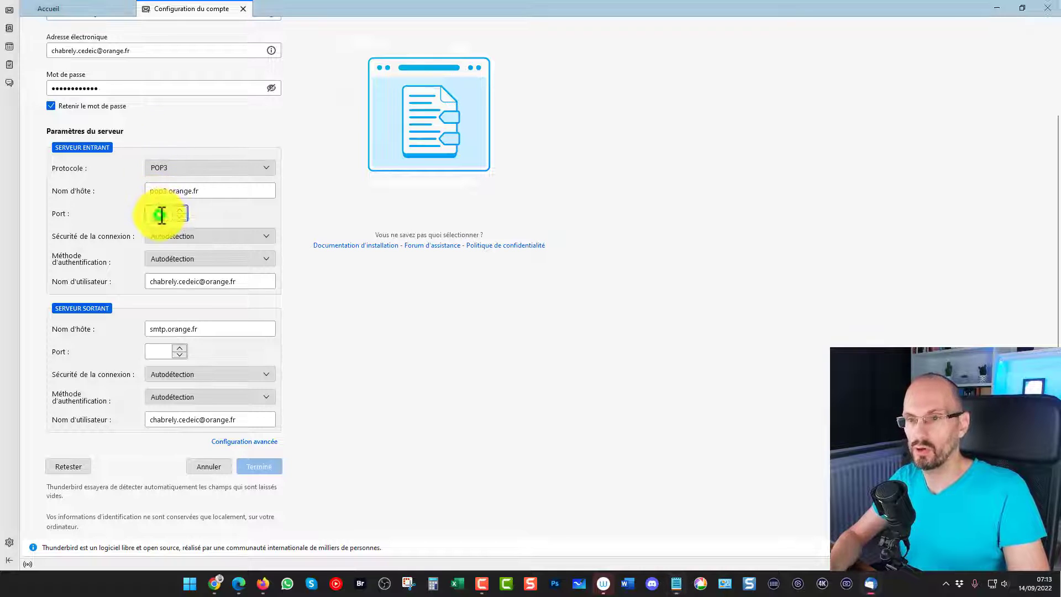
click(166, 214)
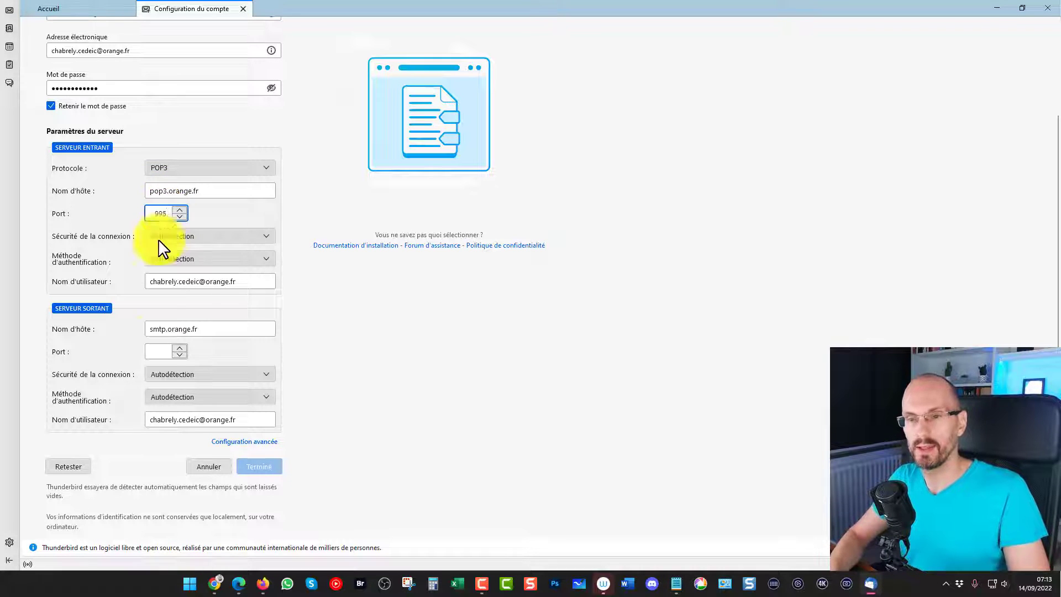
click(158, 353)
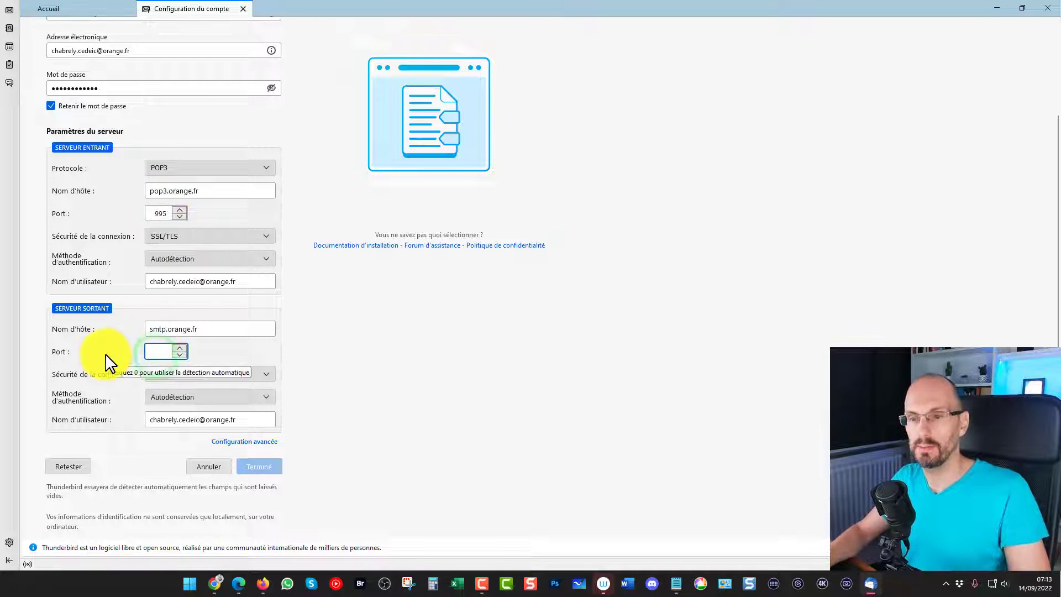
text(465)
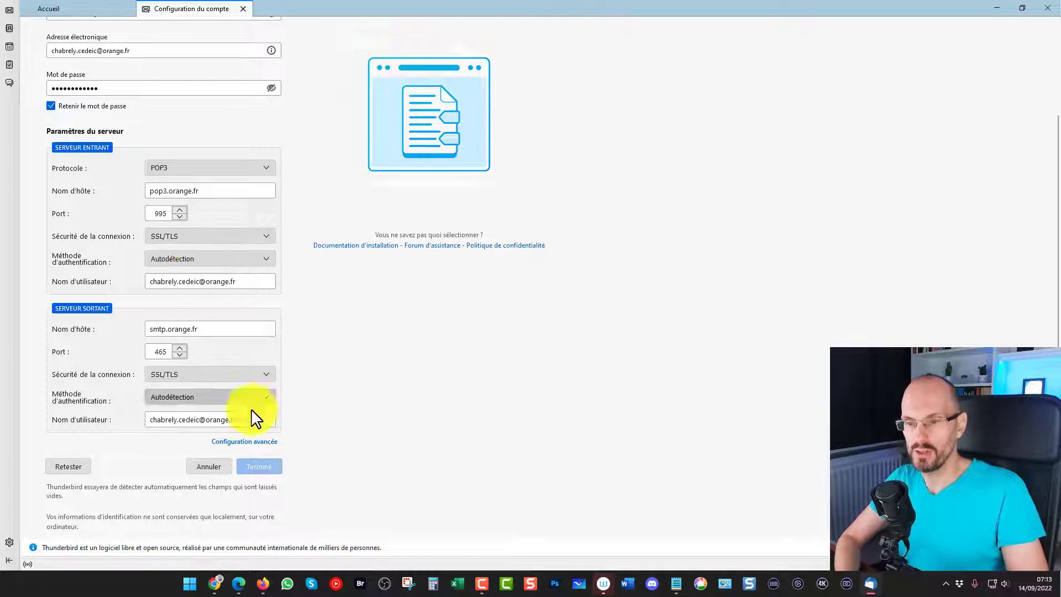
Open the advanced configuration, accept creating the account with the current settings, and dismiss the alert.
click(245, 445)
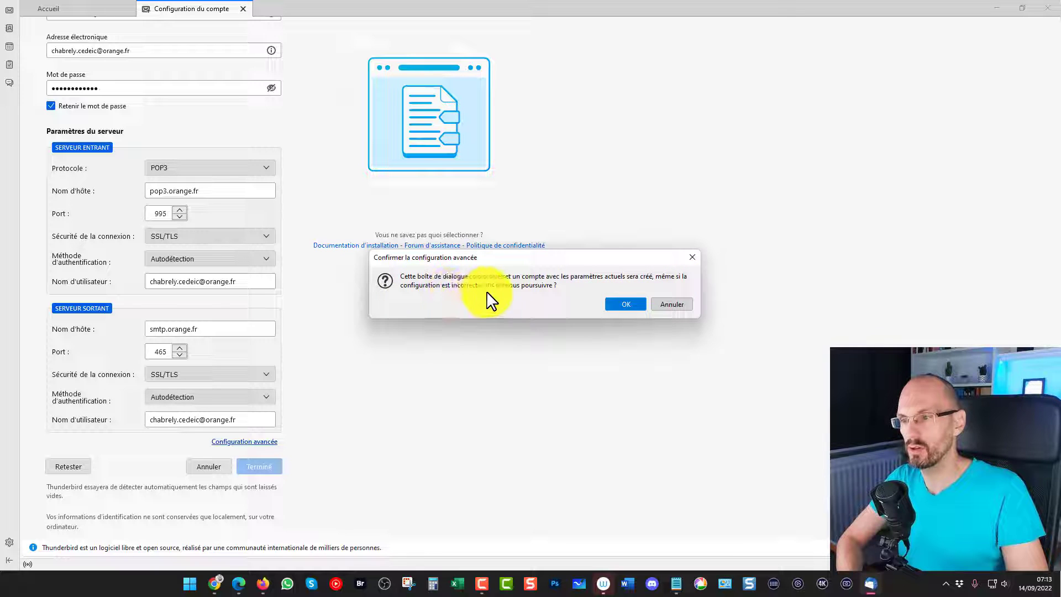
click(621, 304)
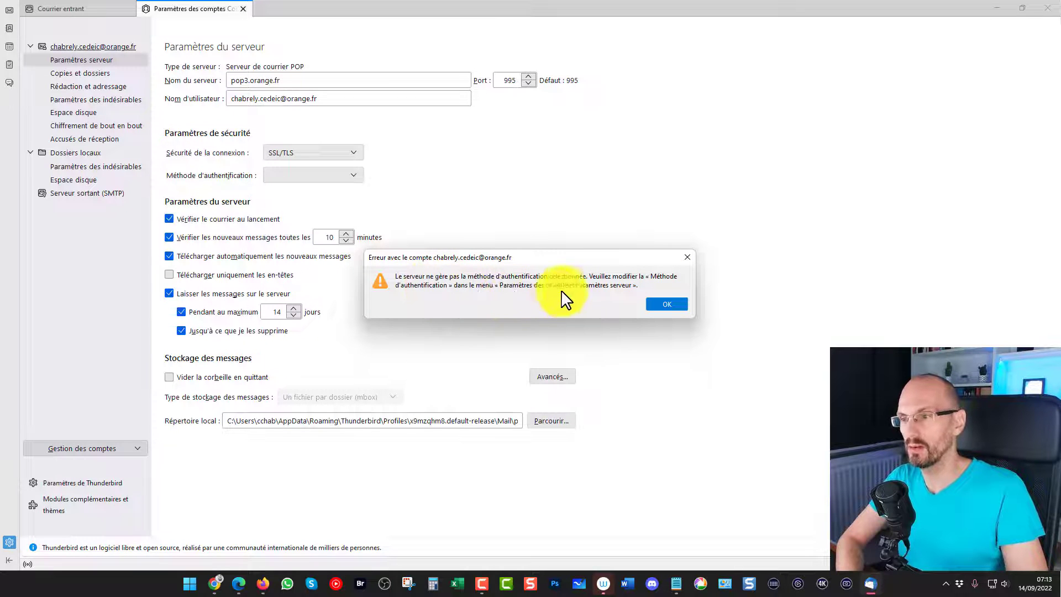
click(666, 304)
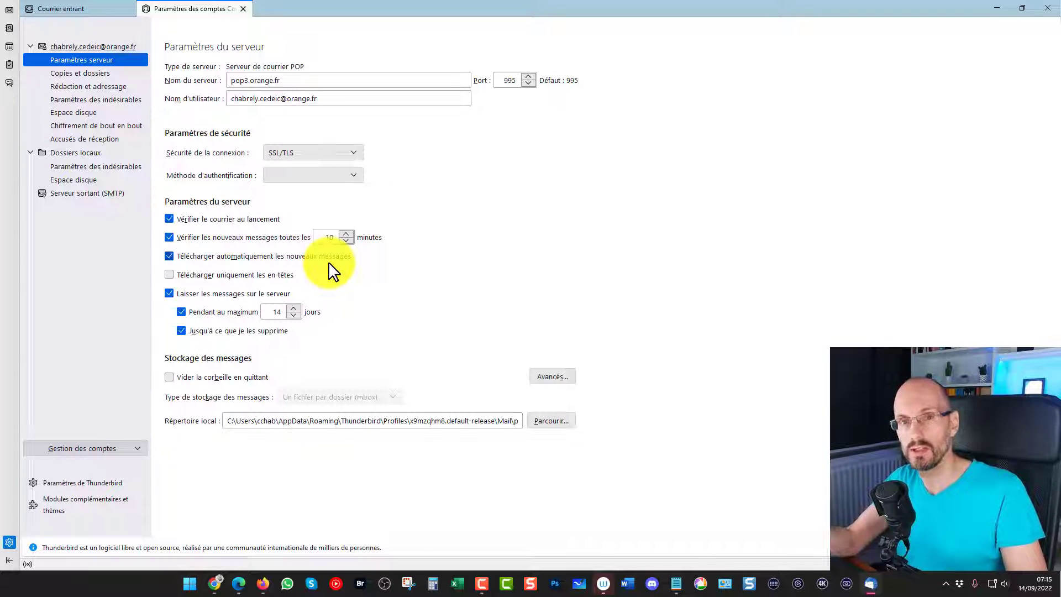
Keep messages on the server, but disable both the maximum-days limit and the option to keep them only until deleted.
click(170, 293)
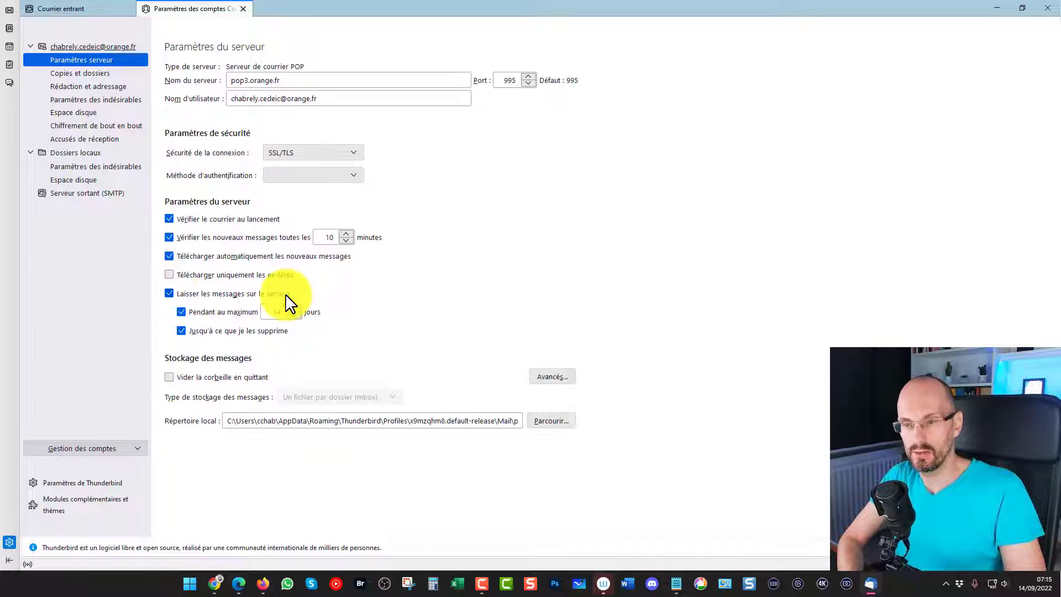
click(183, 314)
click(235, 332)
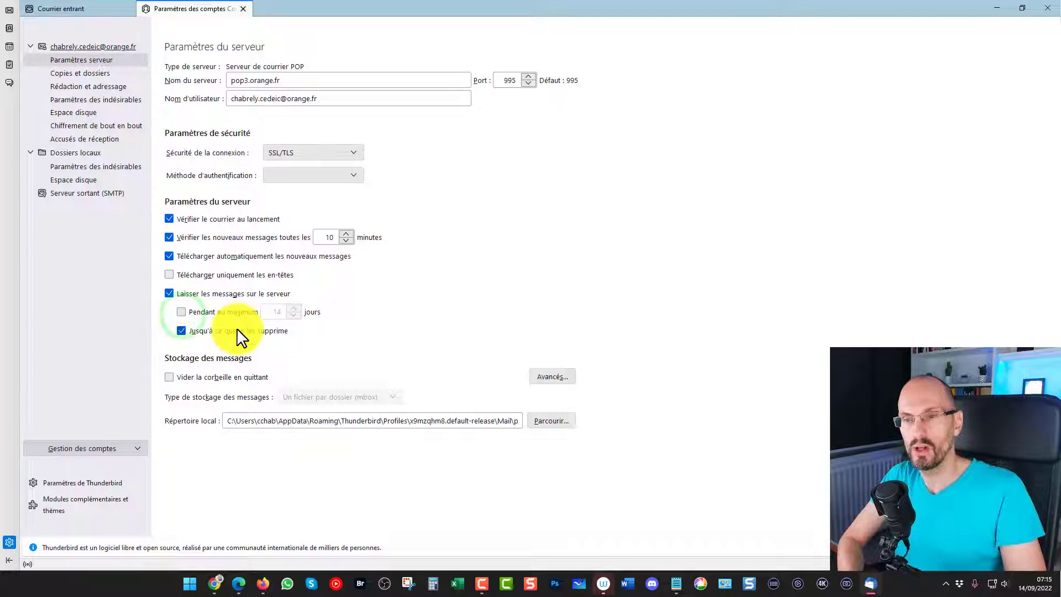
click(181, 331)
click(181, 297)
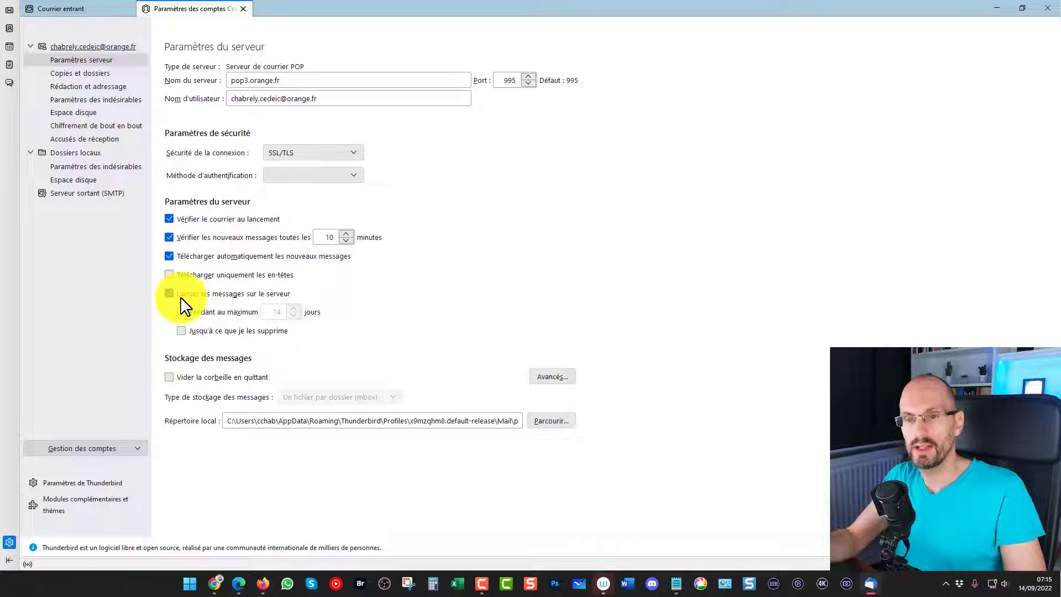
click(180, 298)
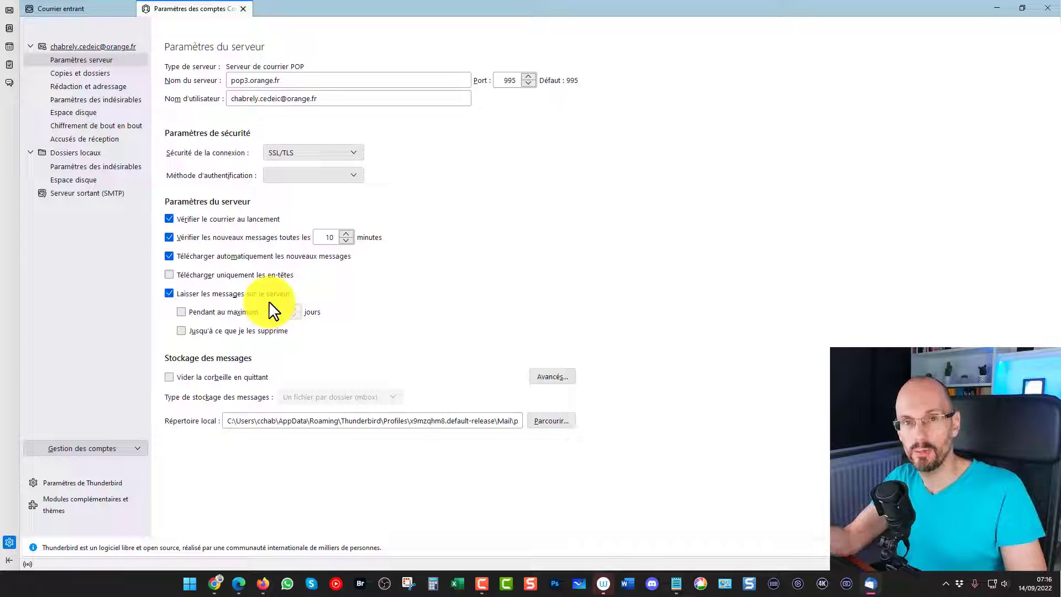
click(169, 294)
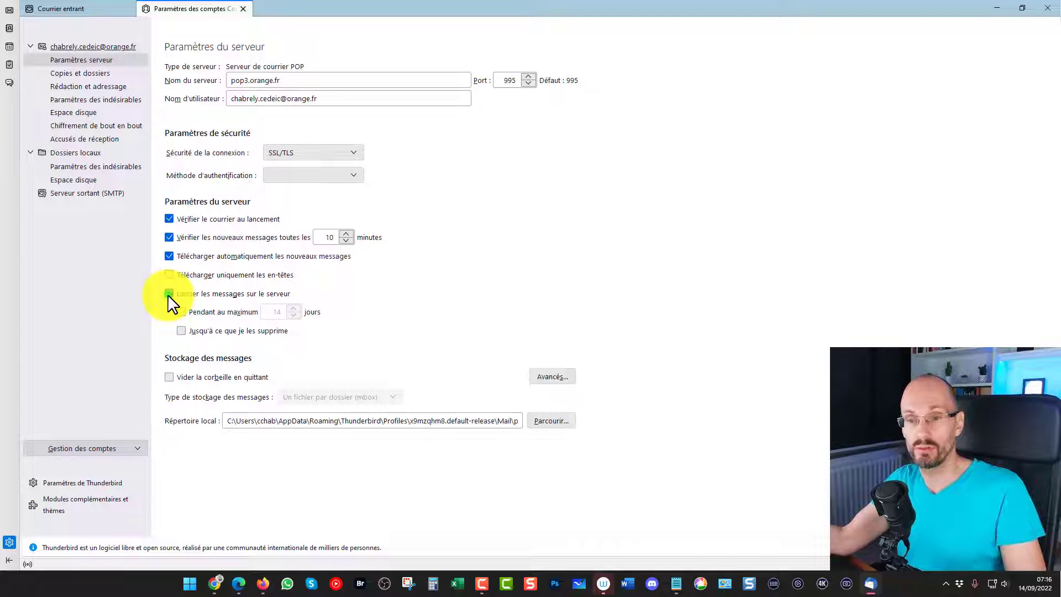
click(169, 294)
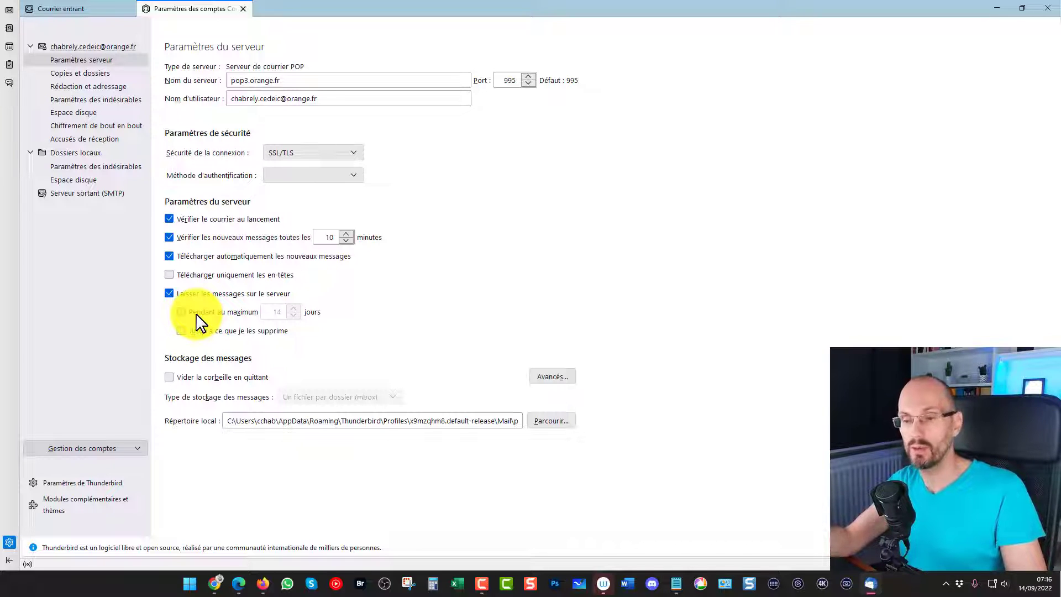
Switch to Edge to view the e-mail course page, and minimize it to return to the account's server settings.
click(237, 587)
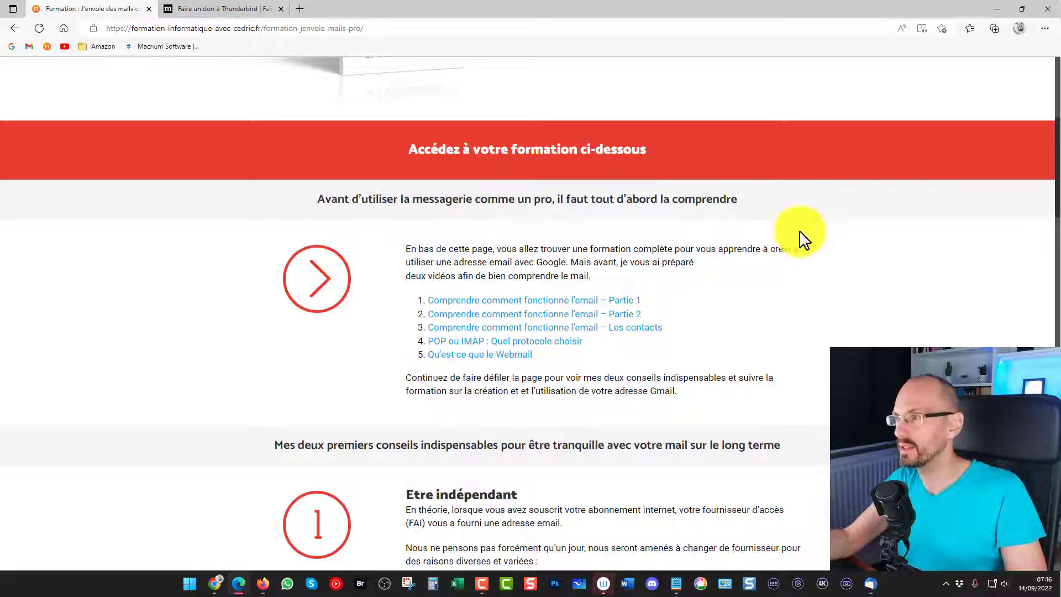
click(997, 9)
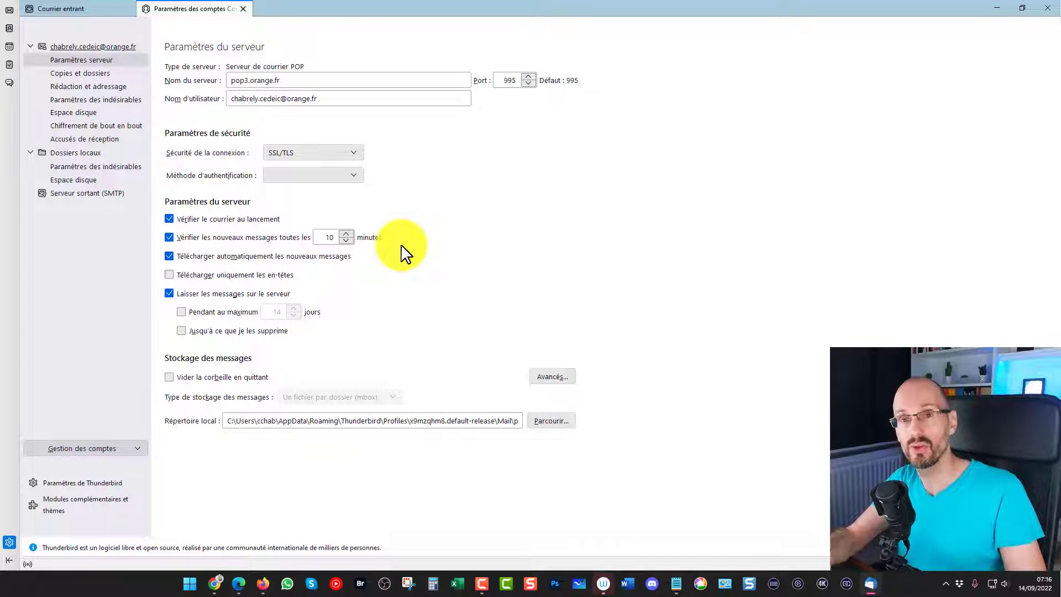
click(169, 294)
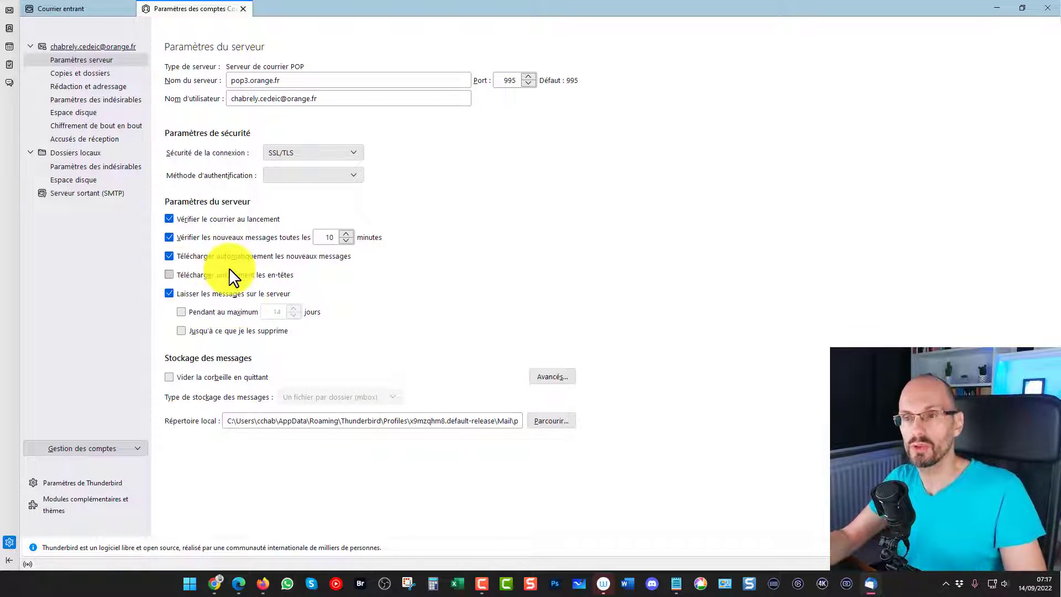
Set the incoming server's authentication method to Mot de passe normal, then close the account settings after viewing Copies et dossiers.
click(303, 174)
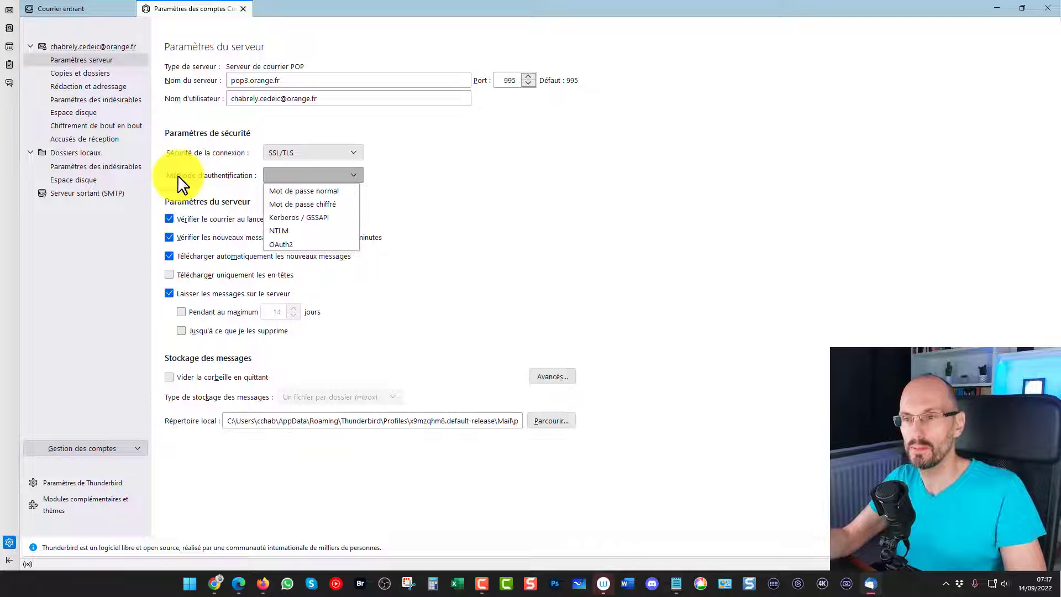
click(298, 192)
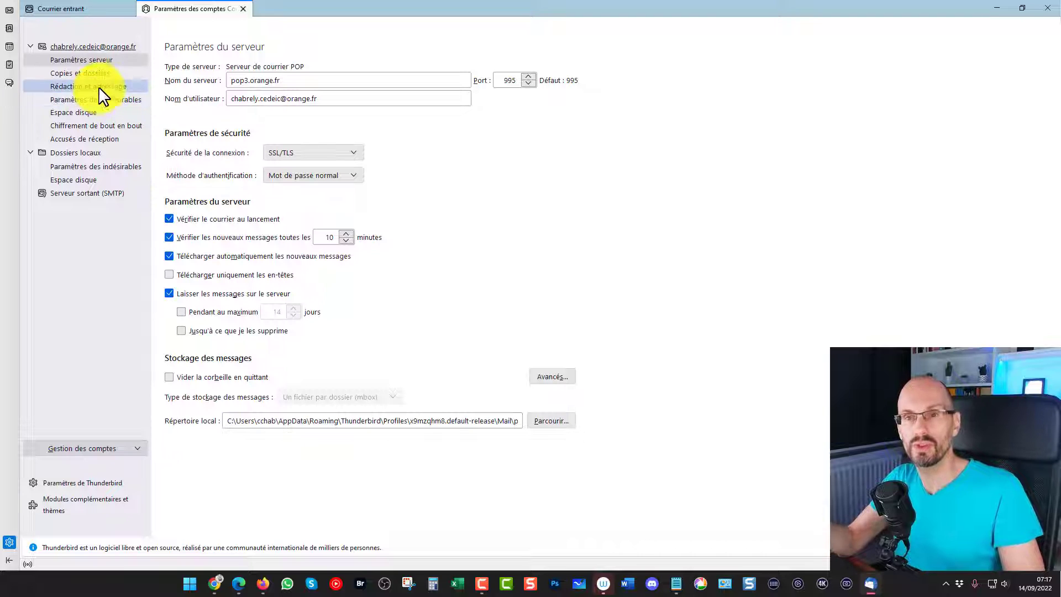
click(90, 74)
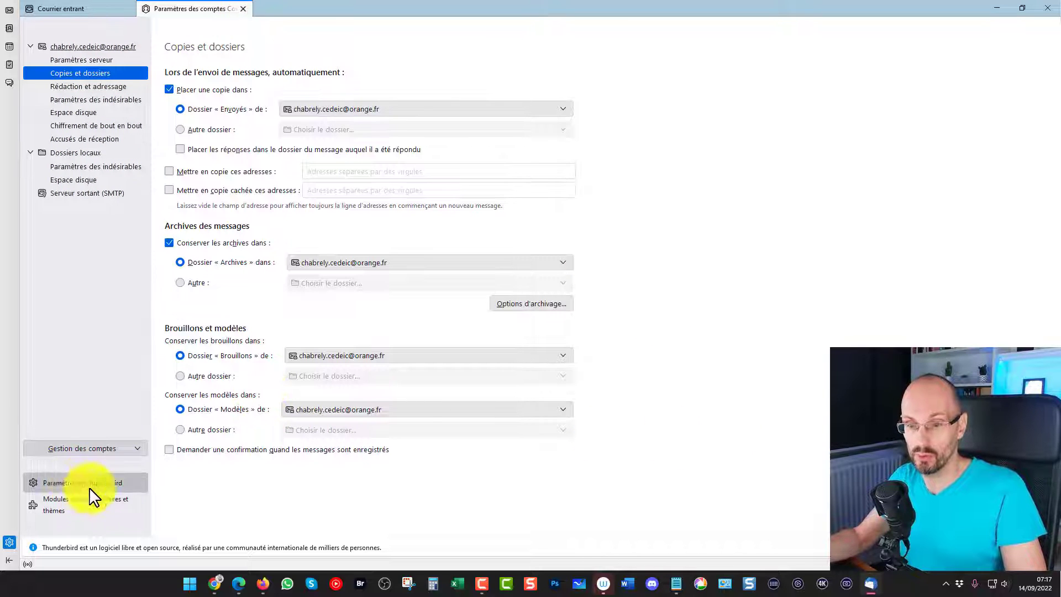
click(243, 9)
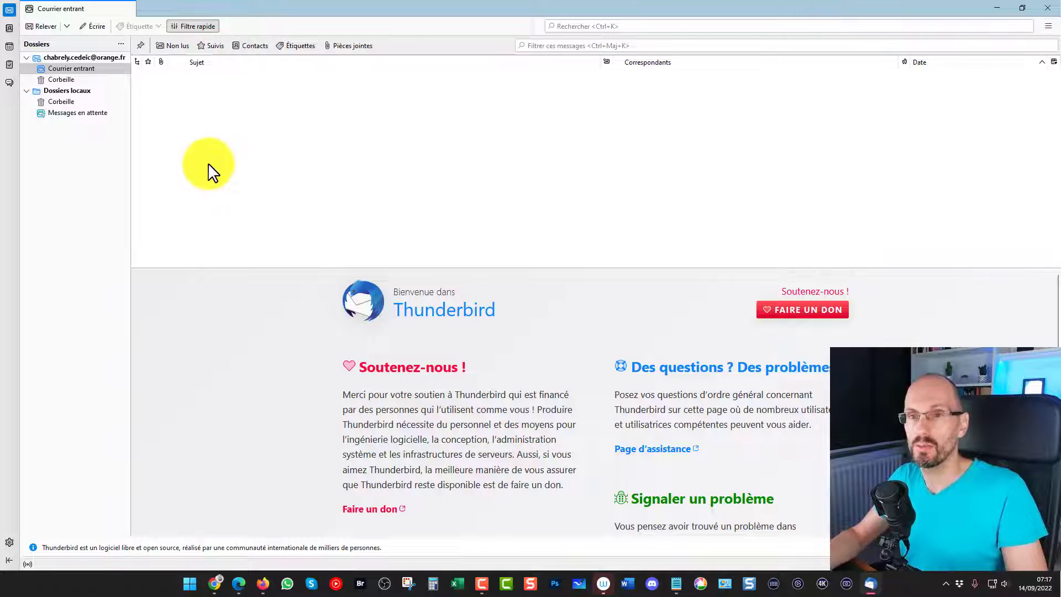
Retrieve the new messages for the Orange account into its inbox.
click(51, 26)
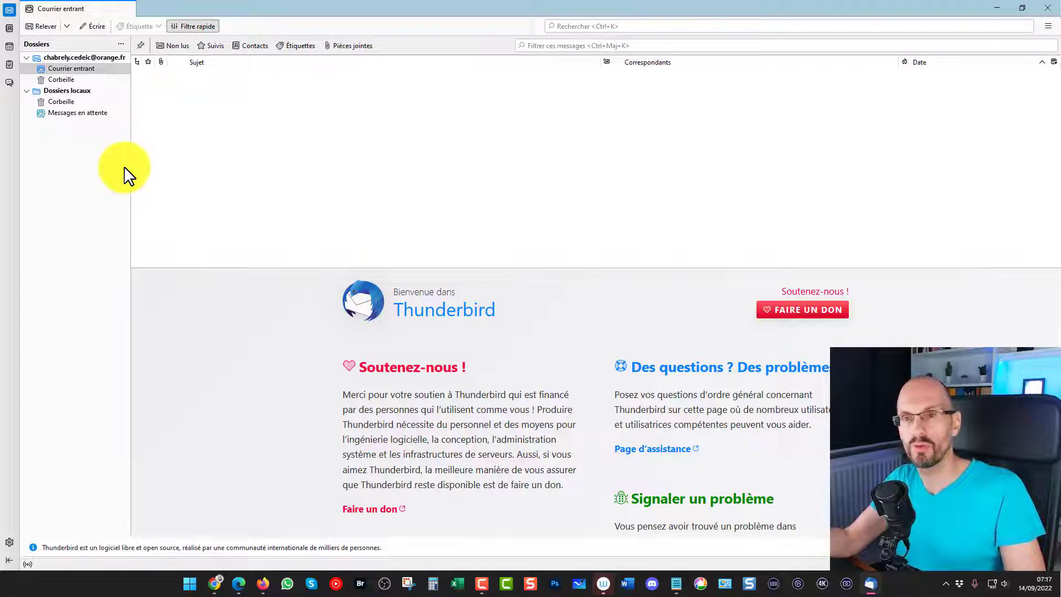
click(35, 24)
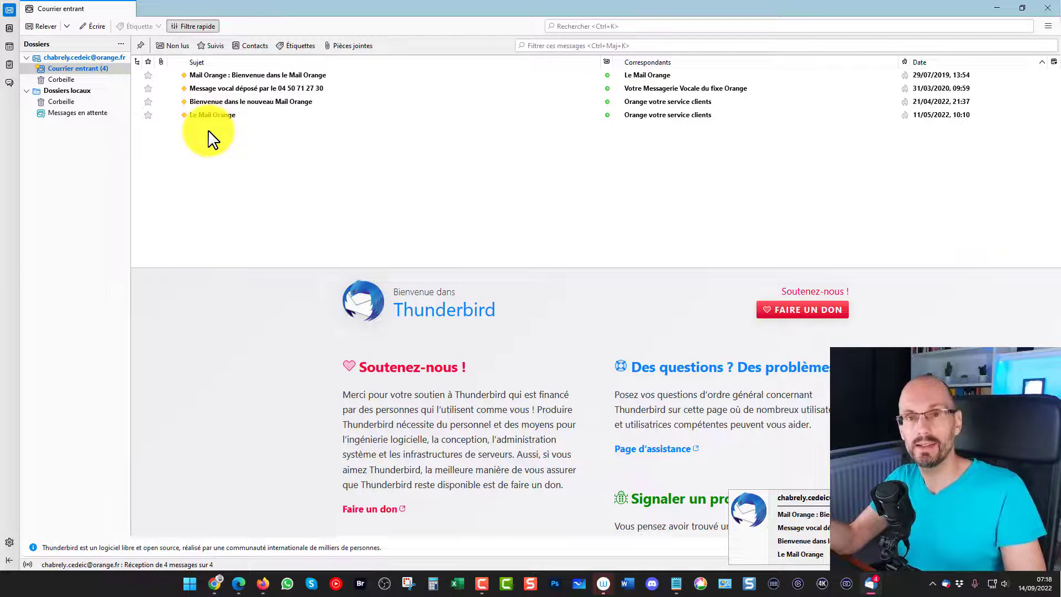
Switch to Edge, open the Orange webmail inbox in a new tab to compare its messages, and return to Thunderbird.
click(238, 586)
click(300, 8)
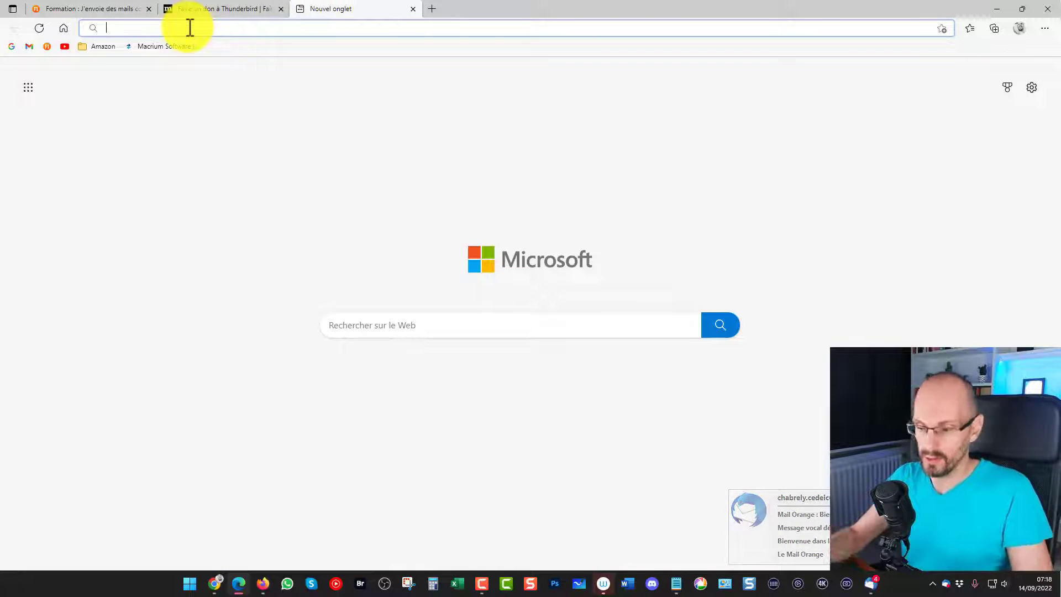
text(w)
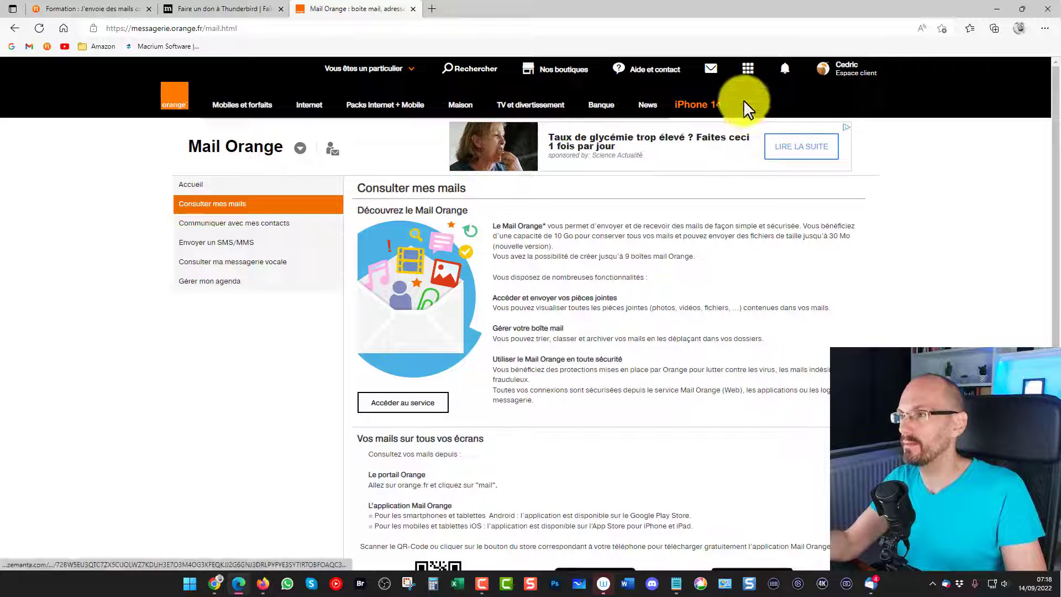
click(707, 67)
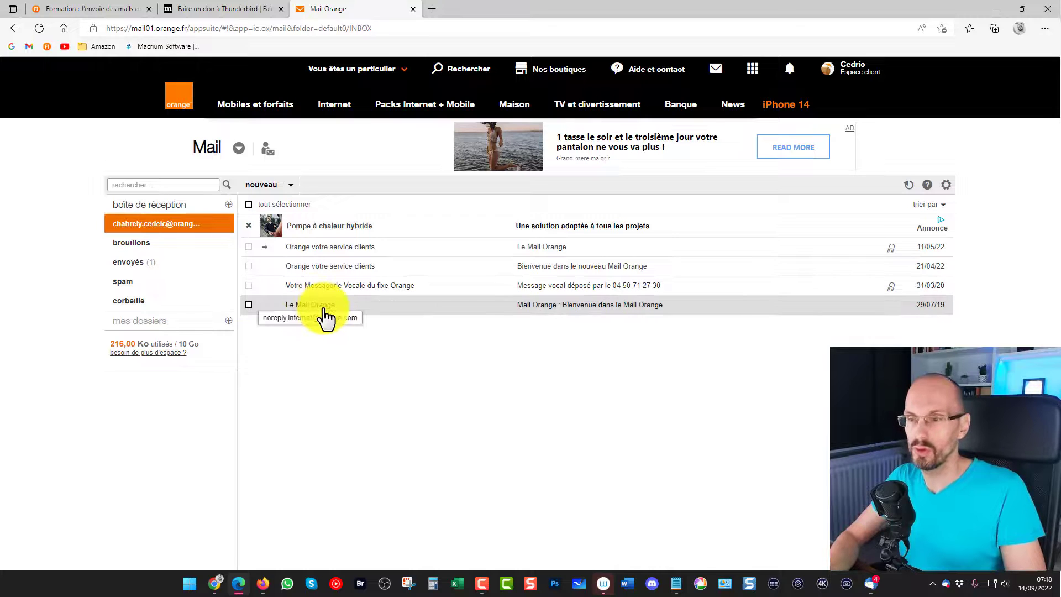
click(871, 585)
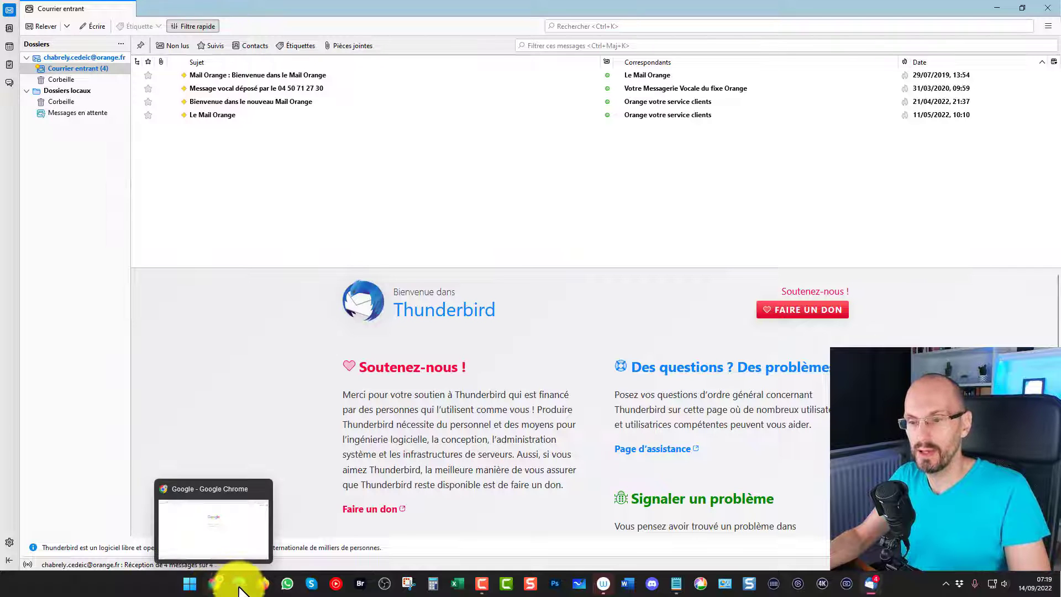
Switch to Edge and read through the e-mail course page, from its introductory lessons to the section on using desktop software.
click(238, 583)
click(111, 9)
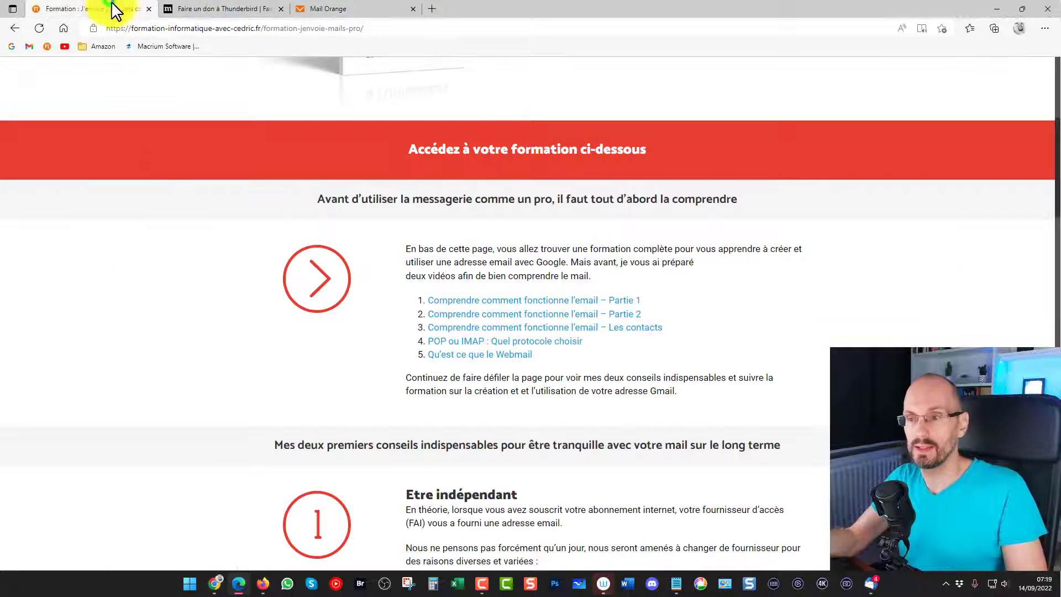
scroll(201, 277, up, 6)
scroll(292, 232, down, 5)
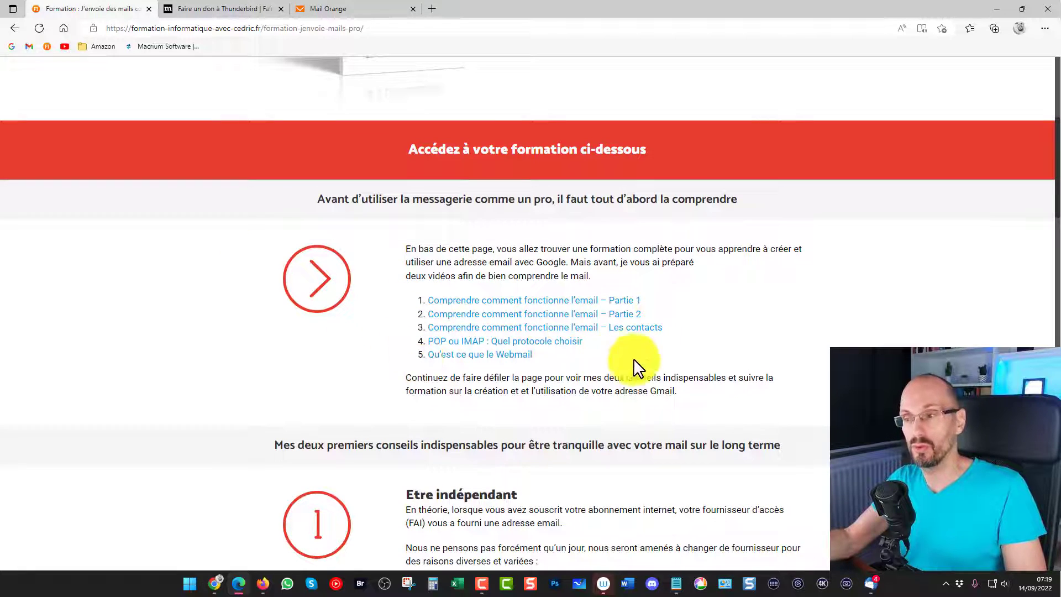
scroll(241, 304, down, 5)
scroll(241, 304, down, 4)
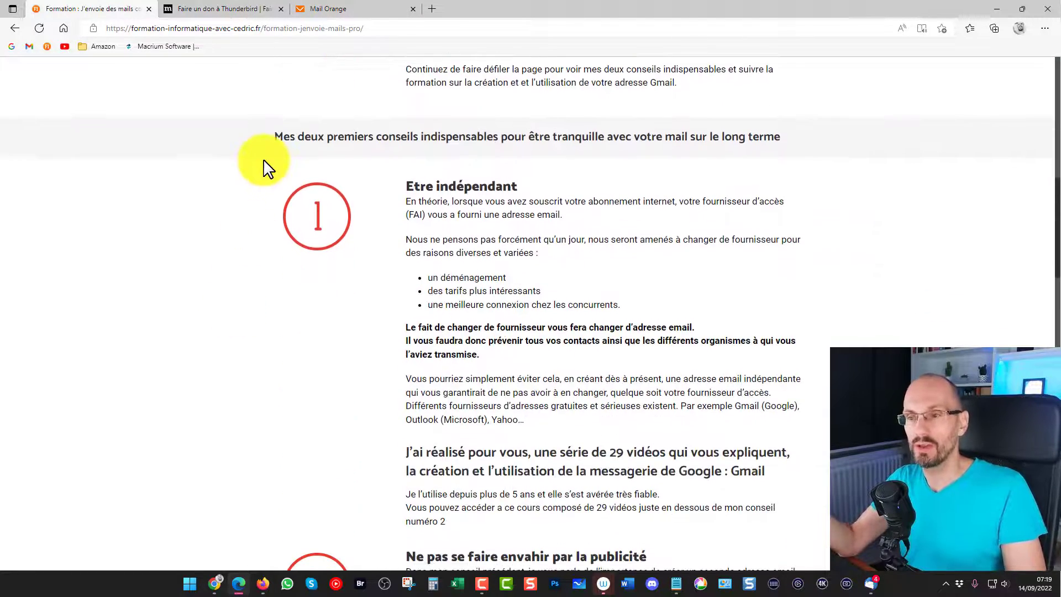
scroll(147, 303, up, 3)
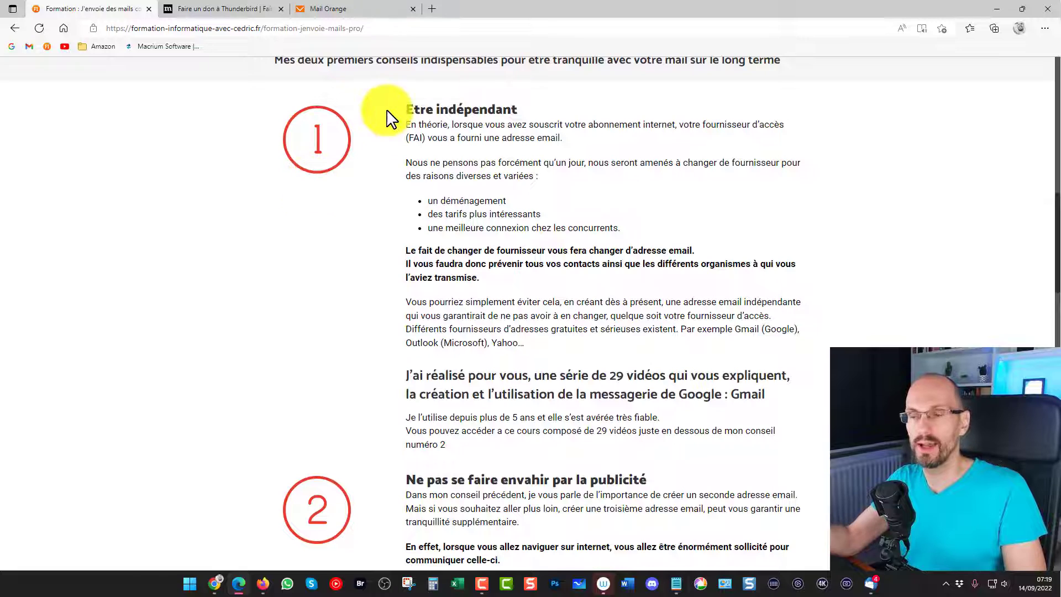
scroll(300, 379, down, 4)
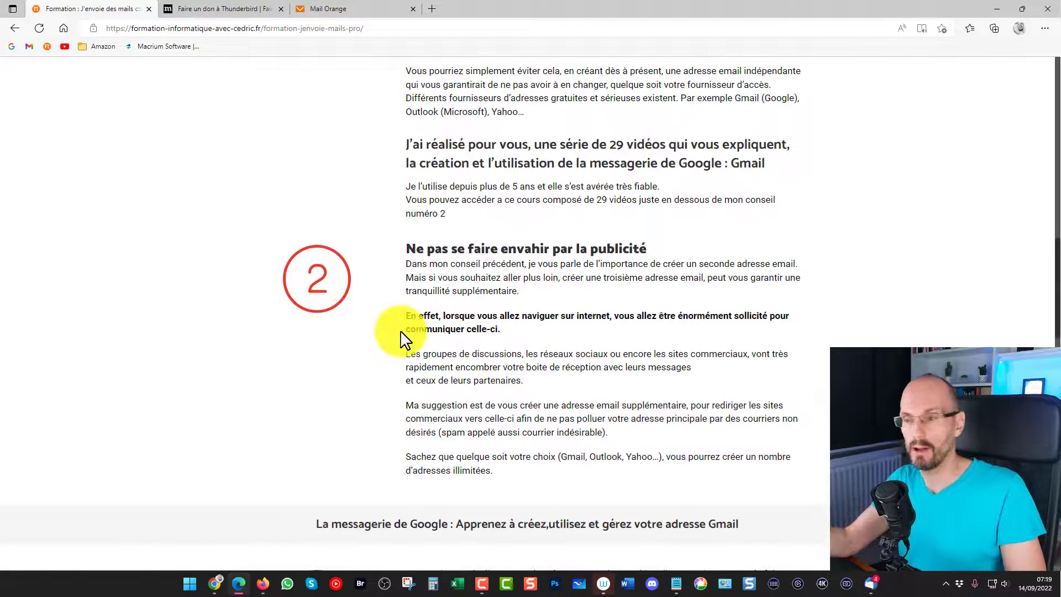
scroll(354, 332, down, 5)
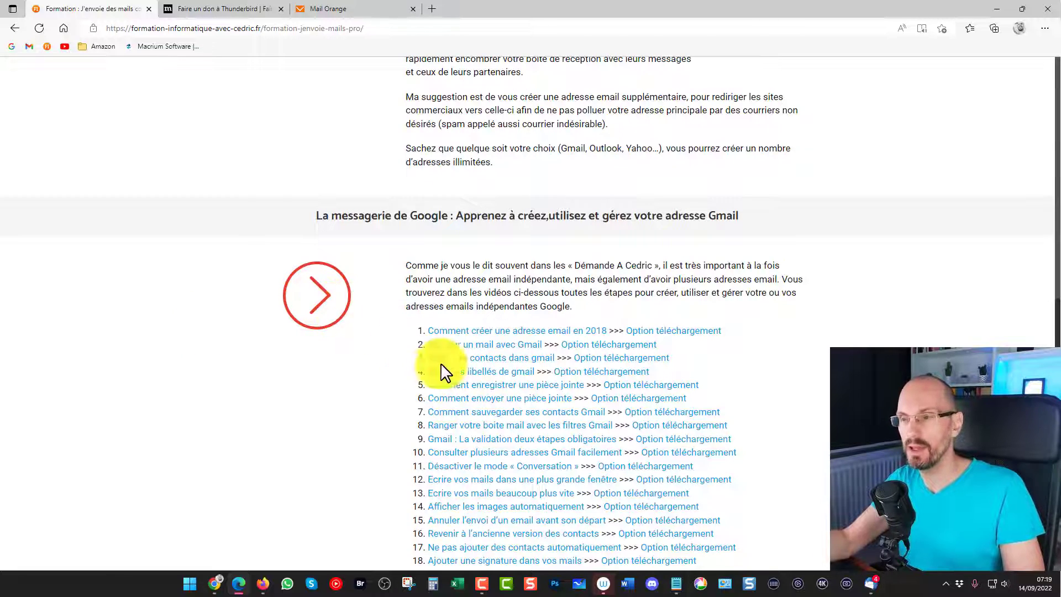
scroll(385, 315, down, 5)
scroll(394, 194, down, 6)
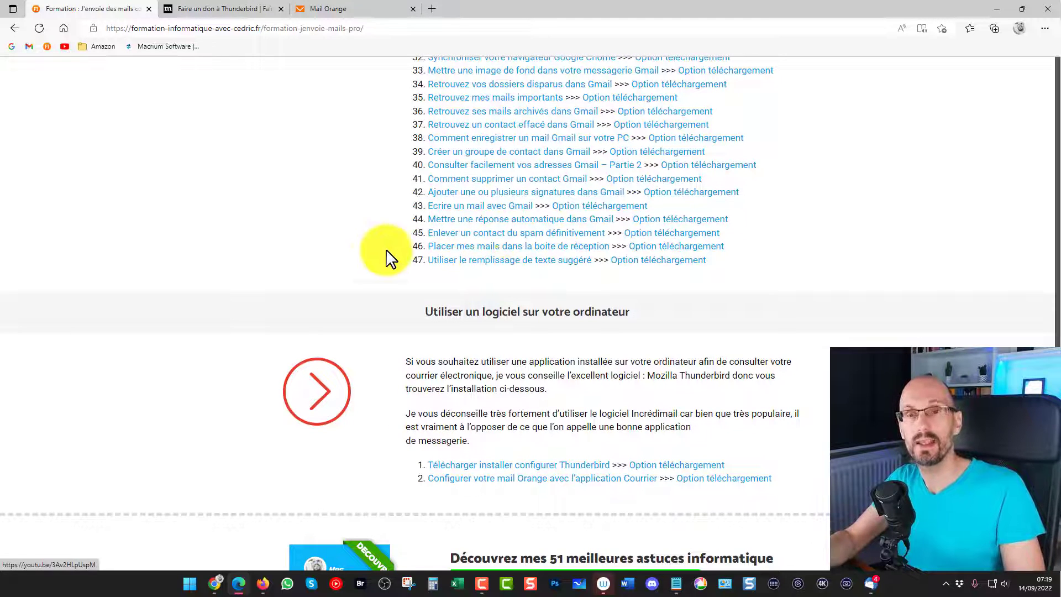
scroll(259, 247, down, 2)
scroll(259, 247, down, 1)
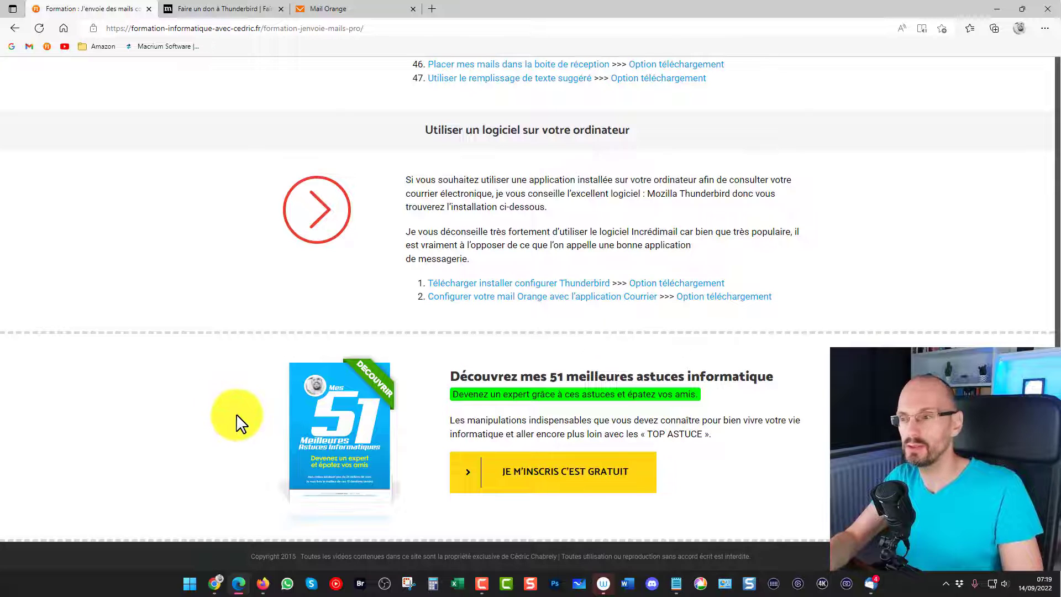
Minimize Edge to return to the Thunderbird inbox, and close Thunderbird.
click(995, 11)
click(239, 202)
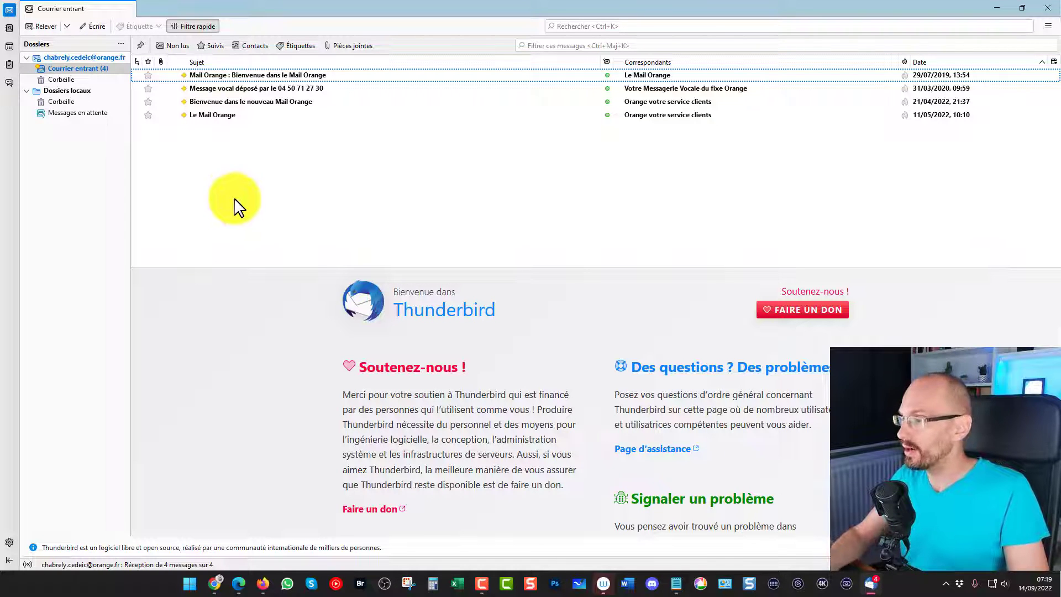
click(226, 196)
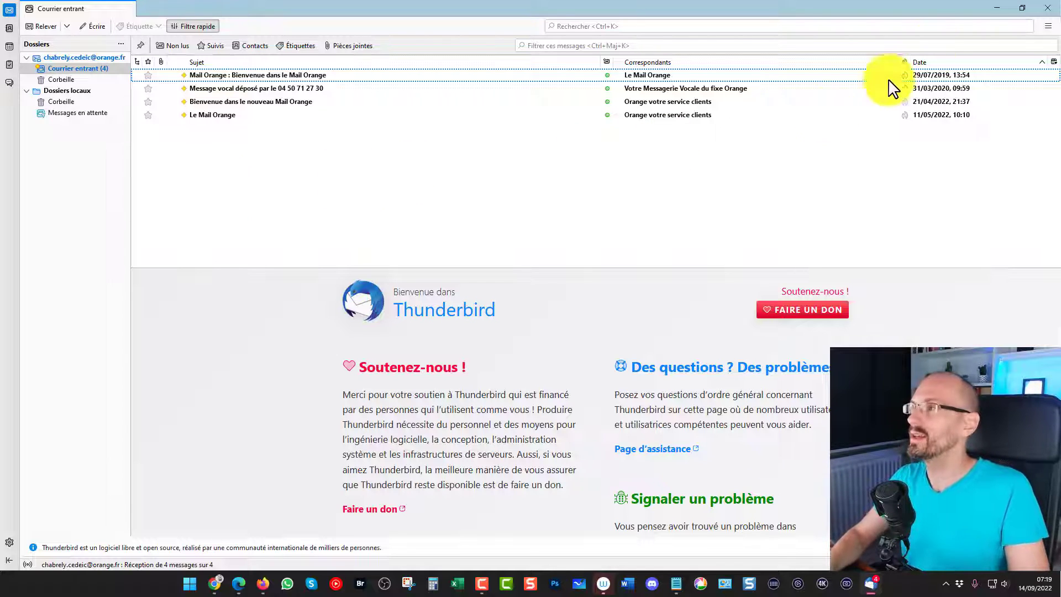
click(1049, 8)
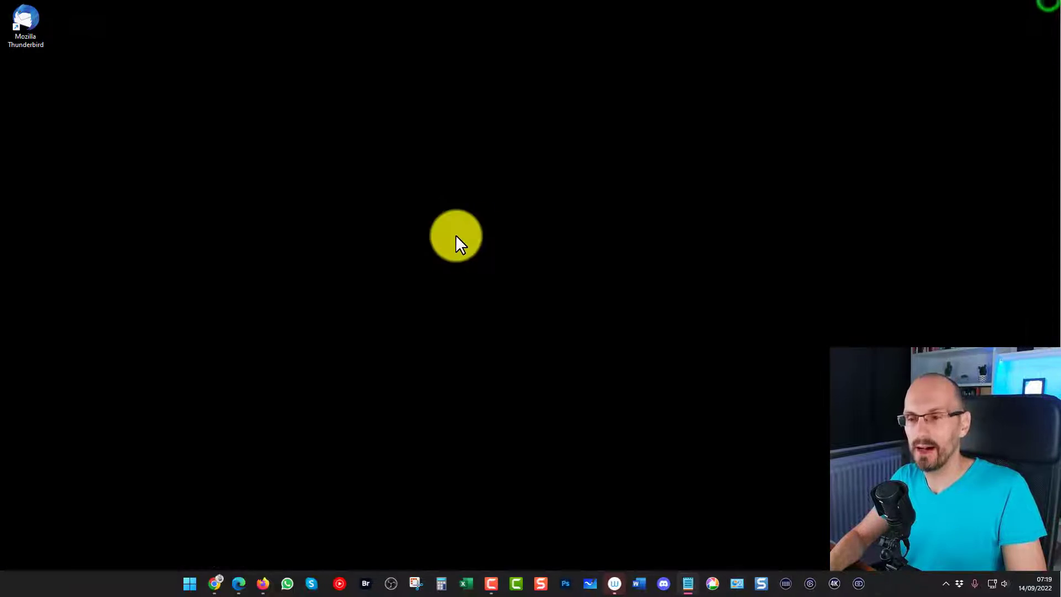
Expand the full description of the YouTube video "Lire une clé usb sur tablette et téléphone android".
mouse_move(229, 585)
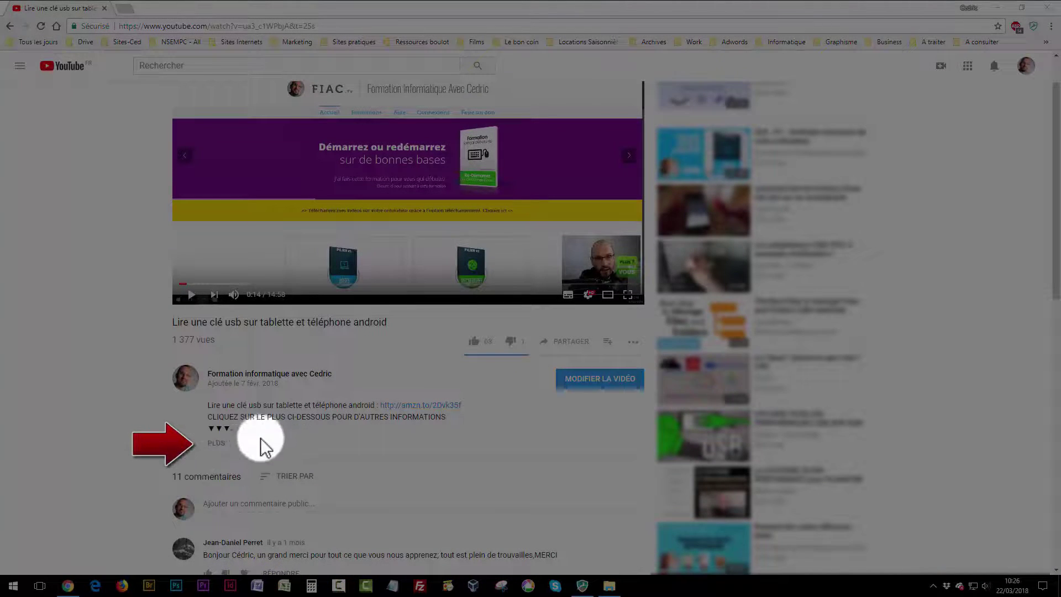
click(215, 444)
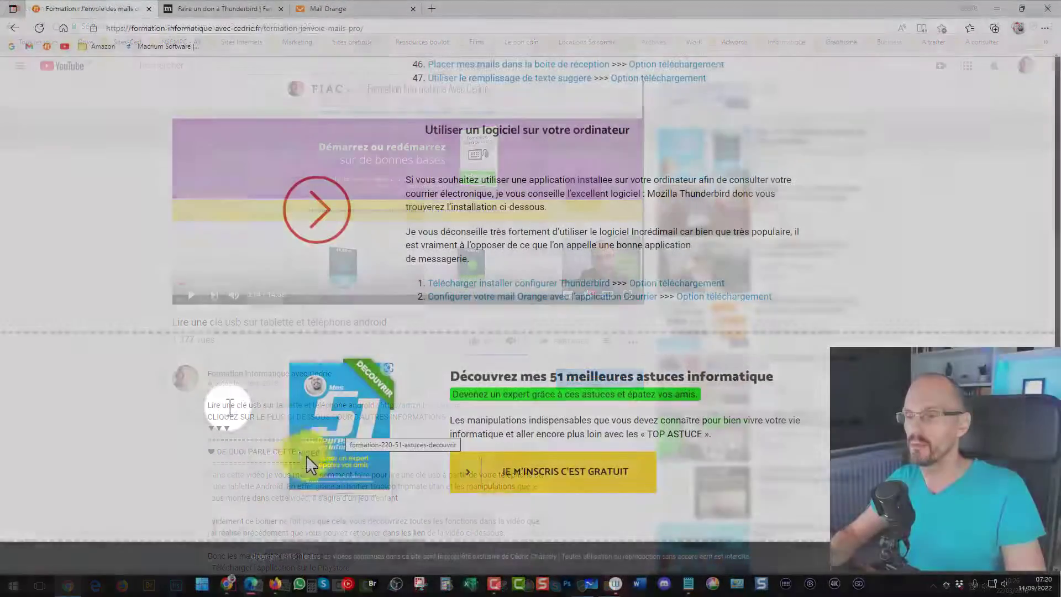
Look over the "J'envoie des mails comme un pro" course page in Edge again and return to its beginning.
scroll(189, 434, up, 15)
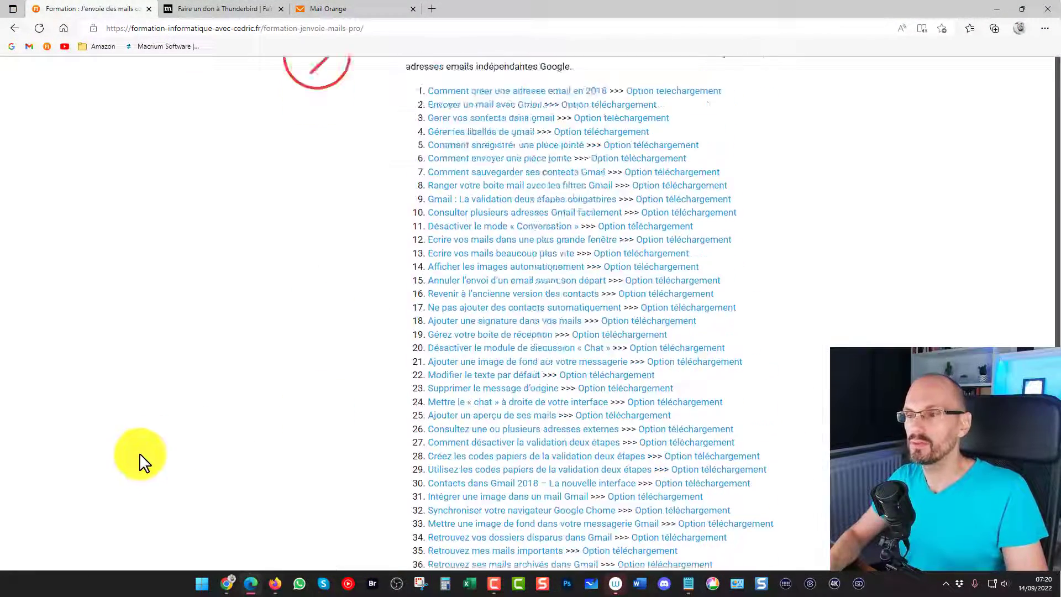
scroll(164, 431, up, 10)
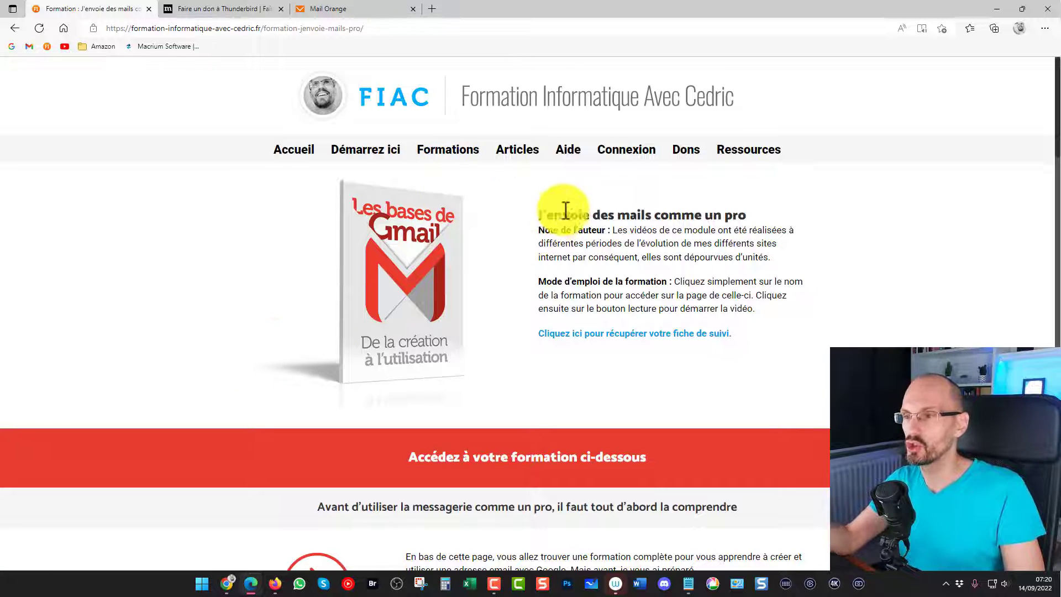
scroll(234, 210, down, 3)
scroll(246, 242, down, 20)
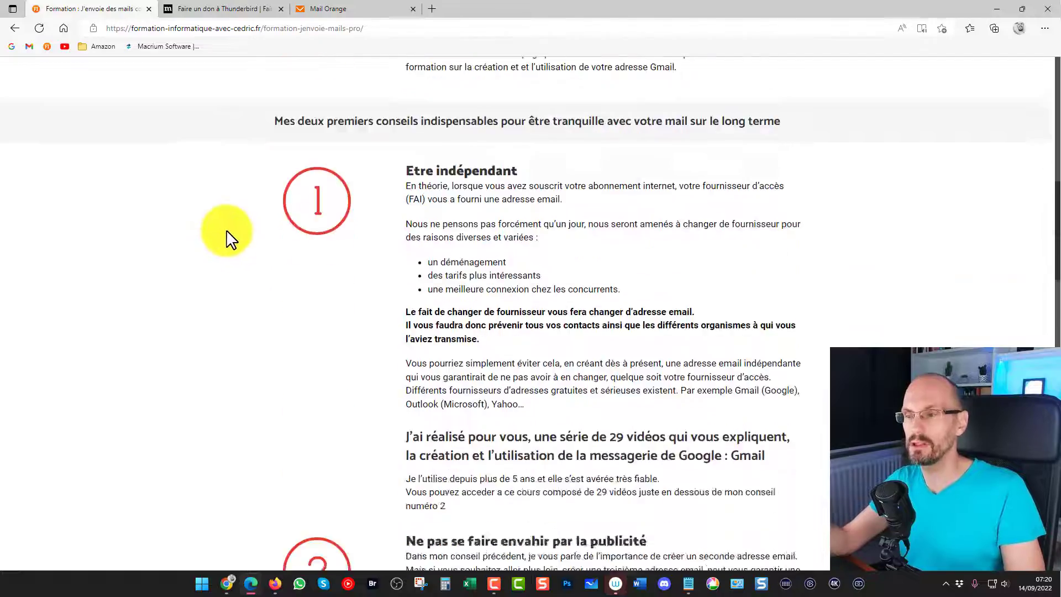
scroll(282, 271, up, 20)
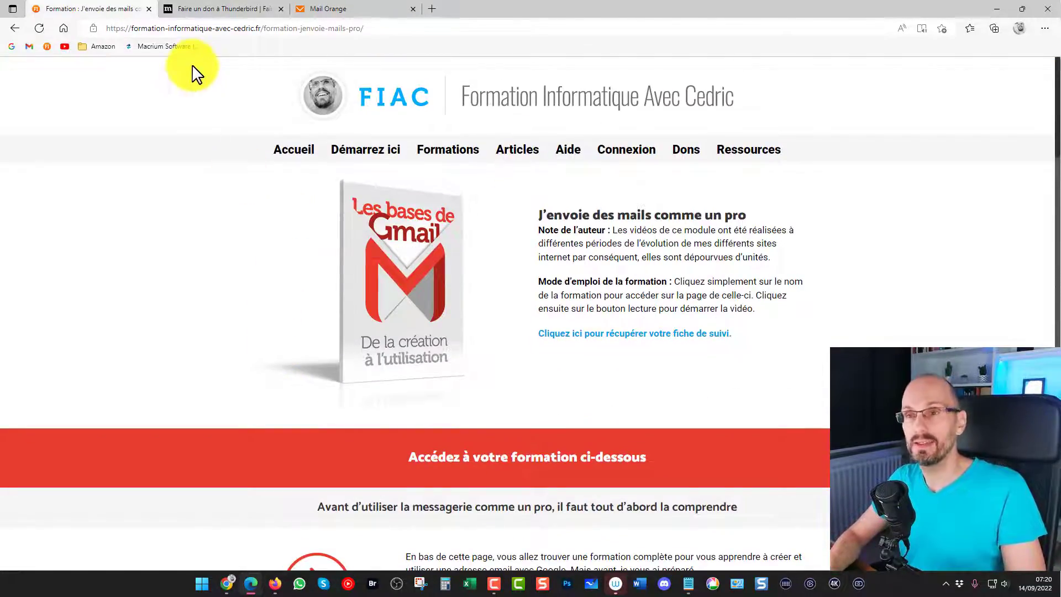
Open YouTube in a new tab to view the computer-training channel, and return to the e-mail course page.
click(430, 9)
click(65, 46)
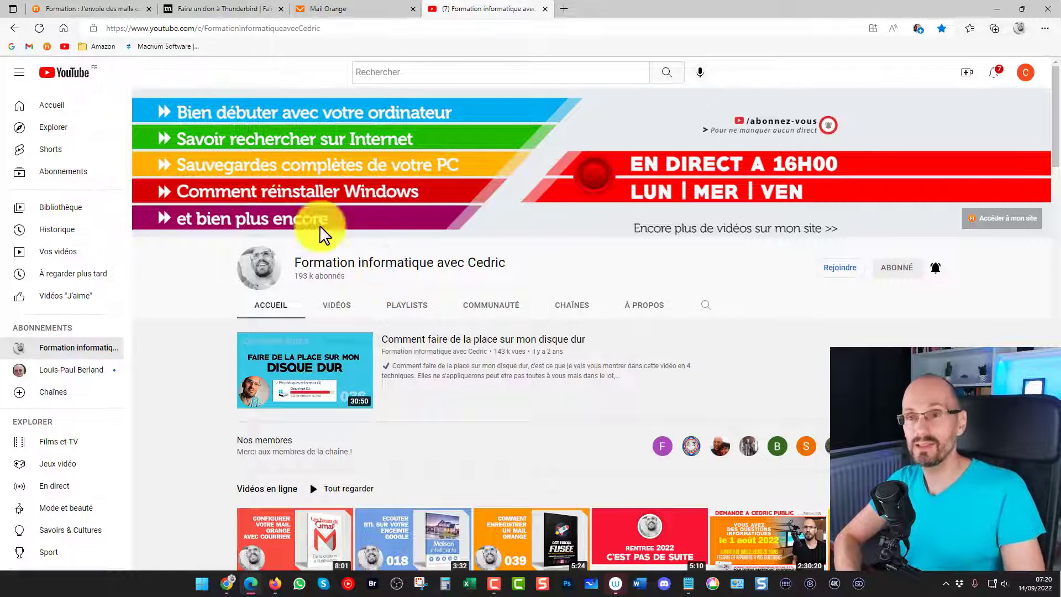
click(107, 8)
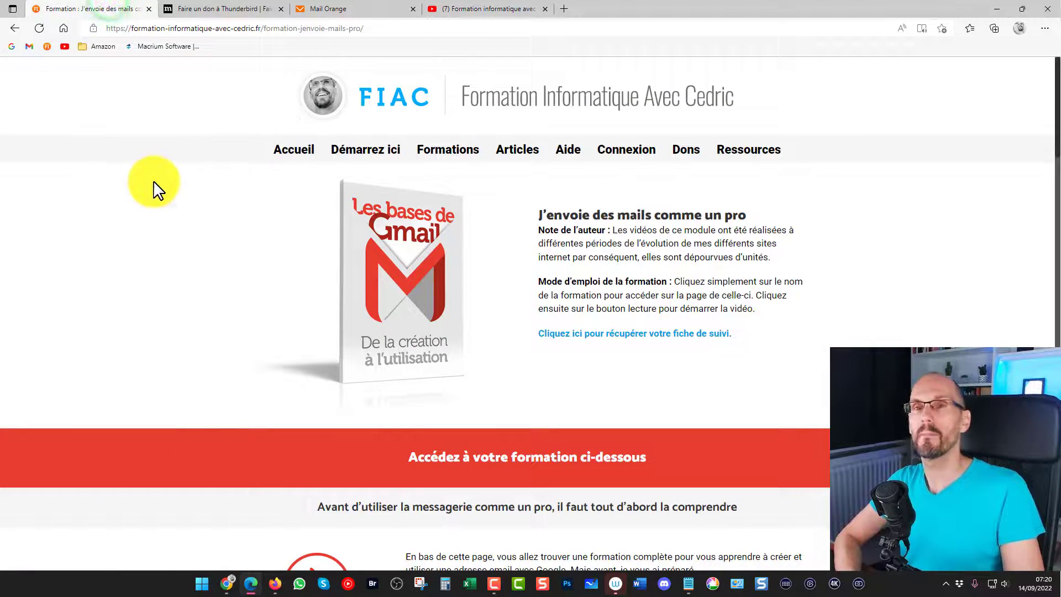